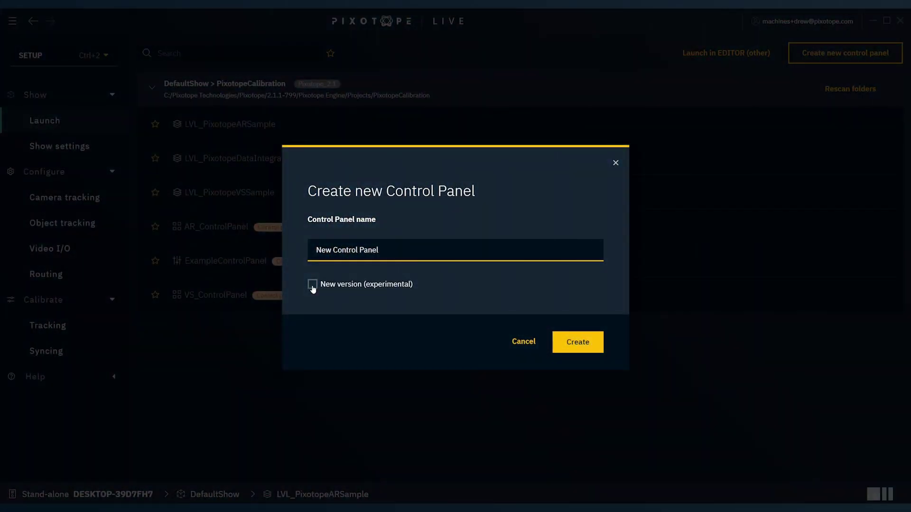
left_click(313, 287)
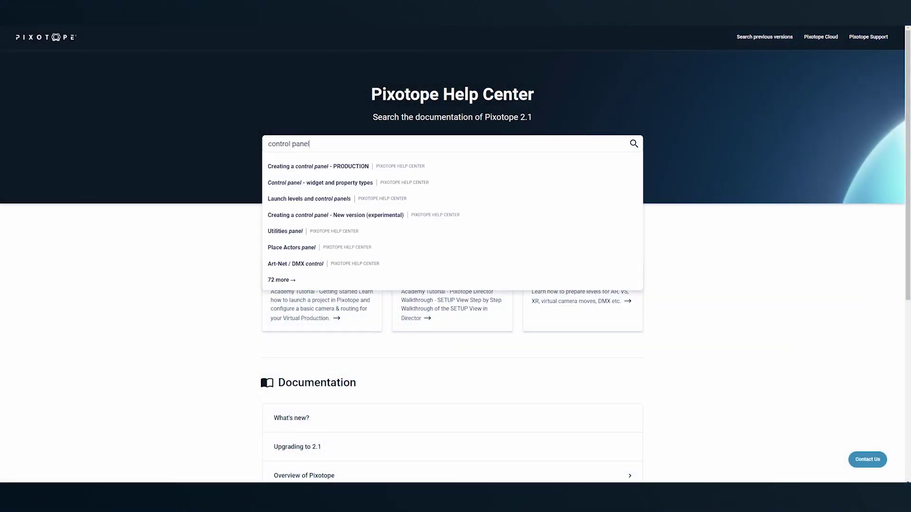
Open the help article "Creating a control panel - New version (experimental)" and download ExampleControlPanel.pxpanel
left_click(501, 219)
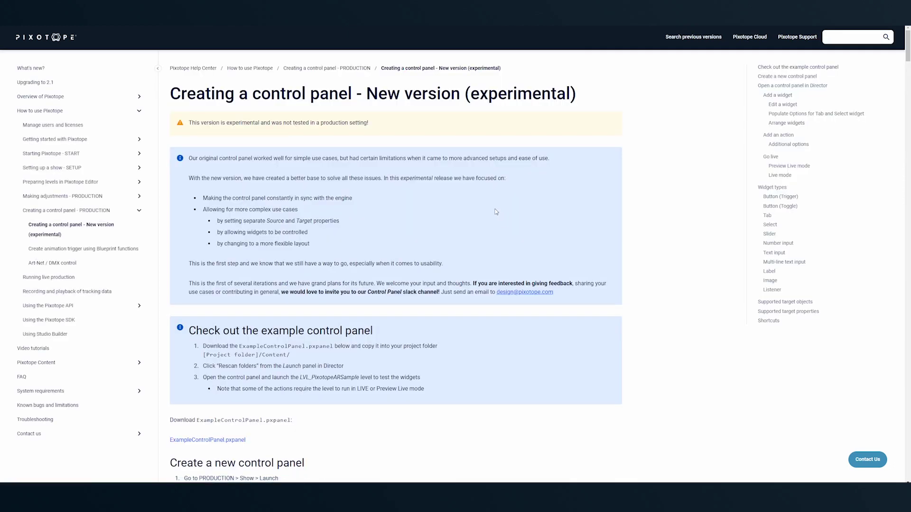
scroll(495, 211, "down", 5)
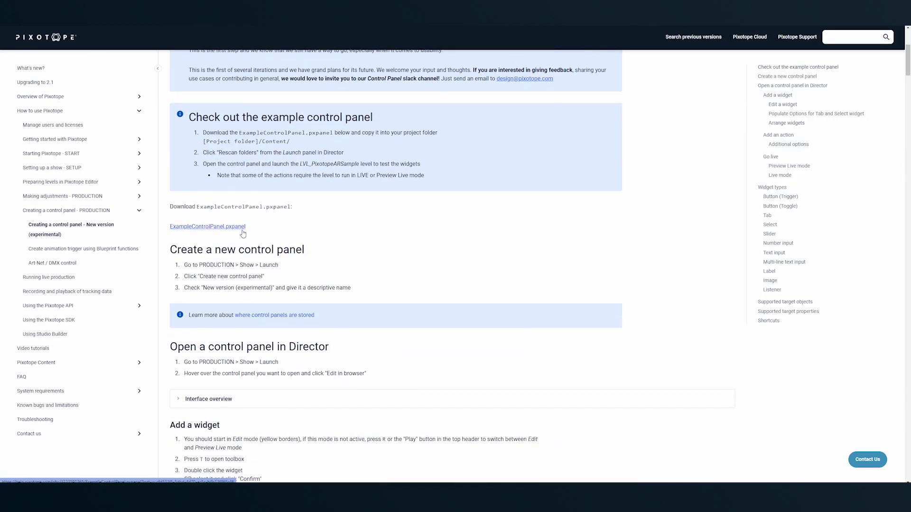
left_click(242, 231)
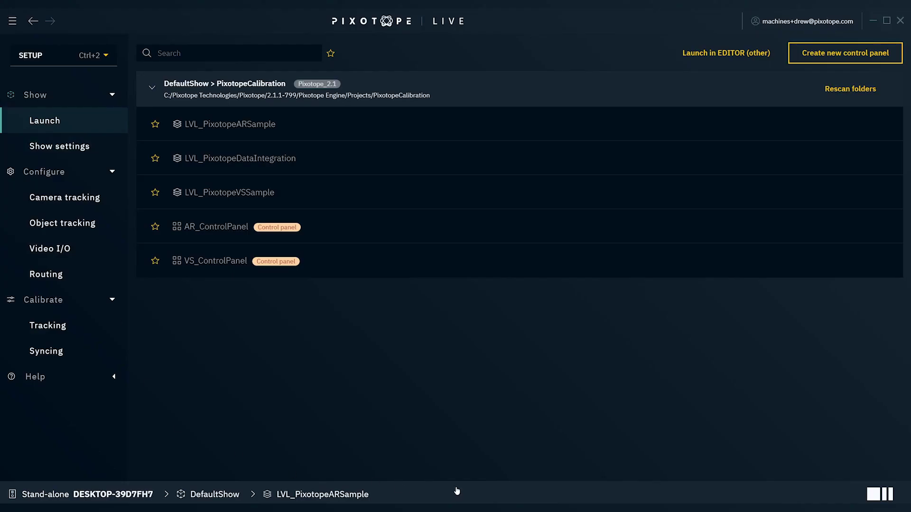
Paste ExampleControlPanel.pxpanel into the PixotopeCalibration project's Content folder and rescan the project folders
left_click(893, 268)
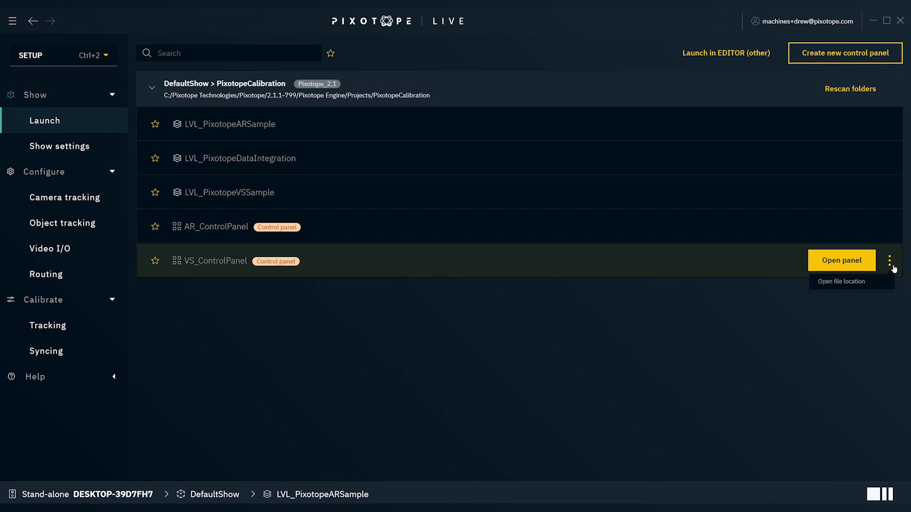
left_click(874, 282)
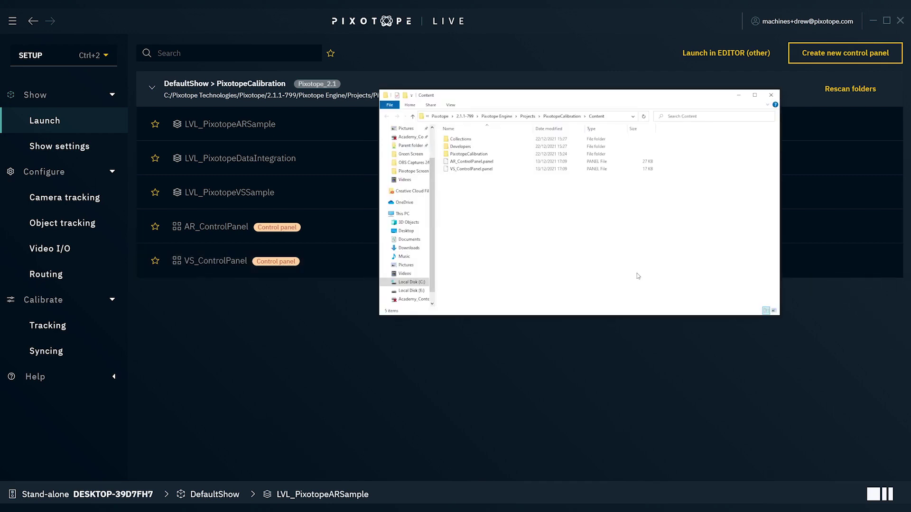
key("ctrl+v")
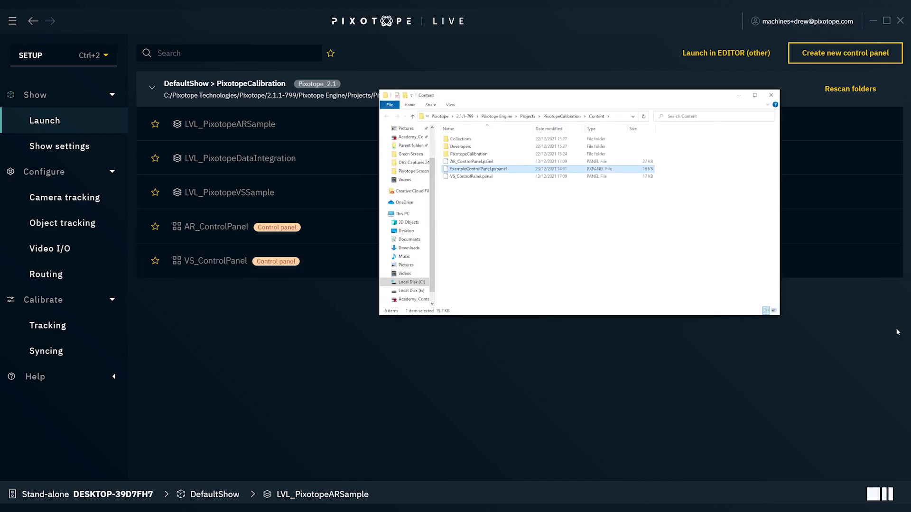
left_click(812, 151)
left_click(862, 89)
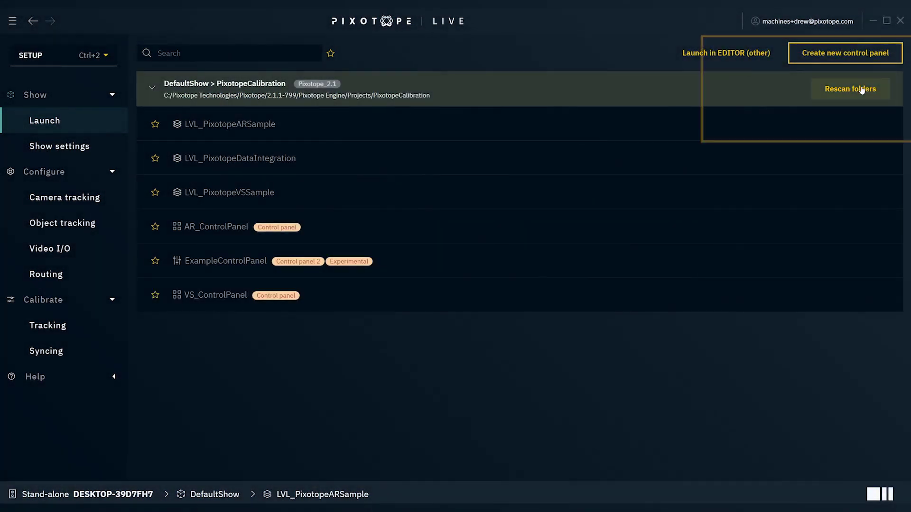
Launch ExampleControlPanel in the panel editor
mouse_move(806, 267)
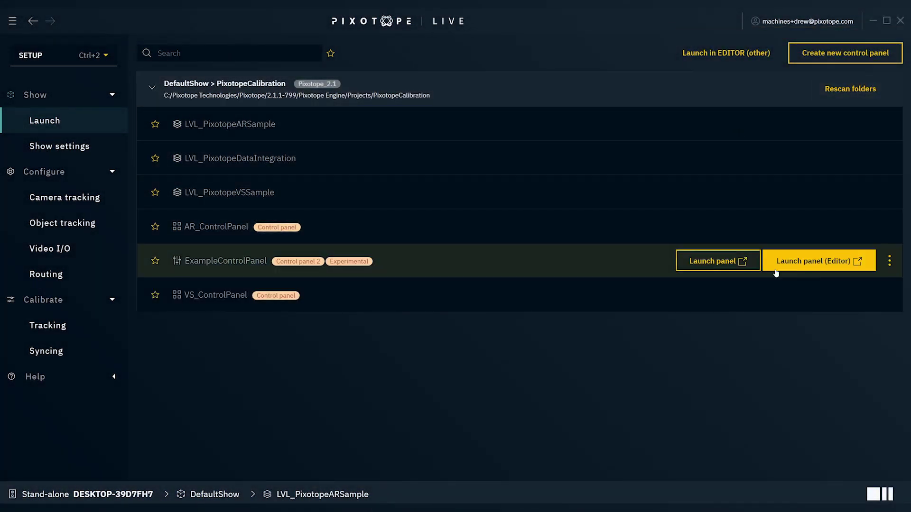
left_click(805, 261)
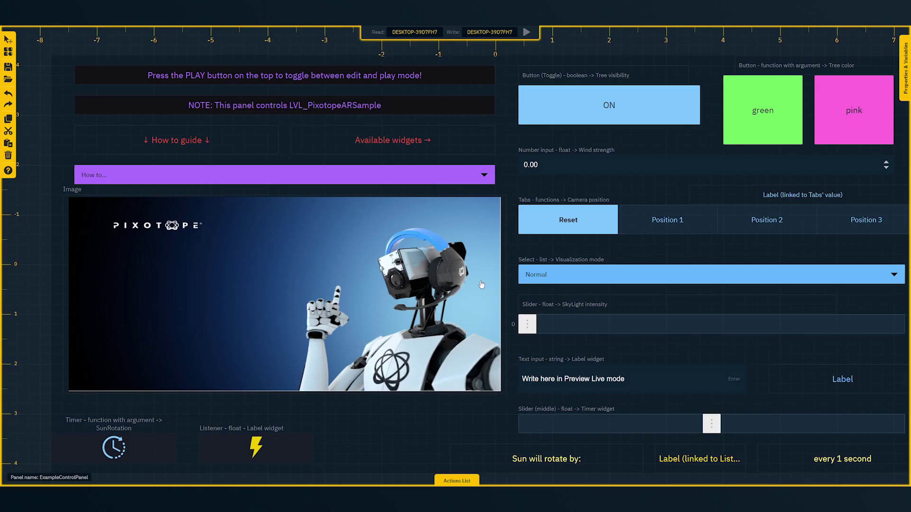
Examine the example panel's tree visibility toggle and wind strength input, its list of actions and the widget properties
left_click(650, 114)
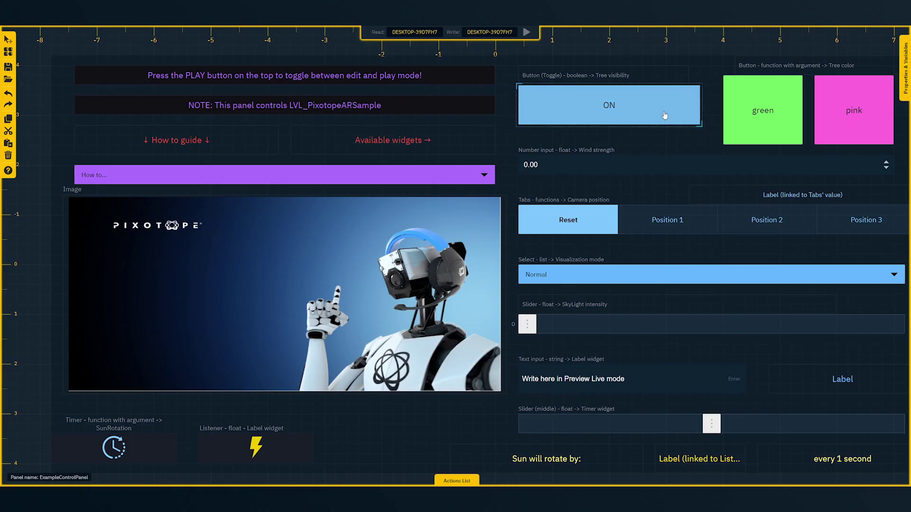
left_click(457, 482)
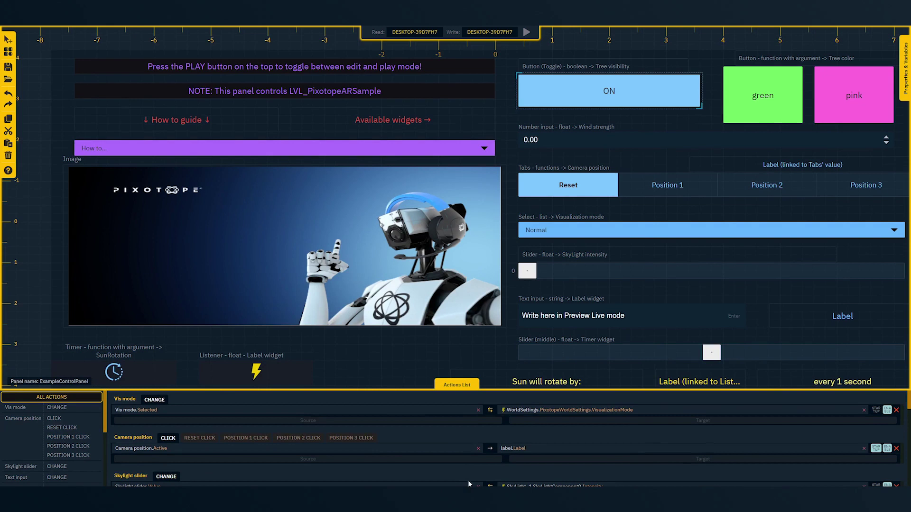
left_click(633, 137)
scroll(388, 449, "down", 10)
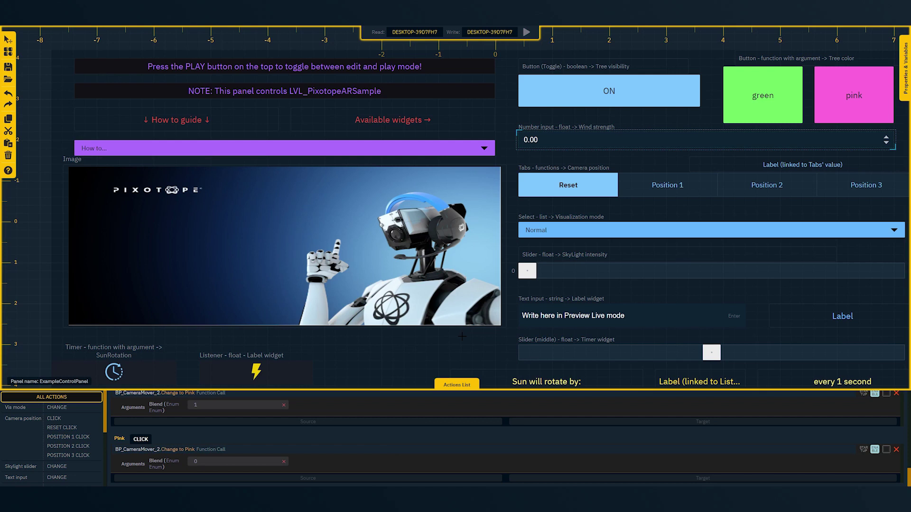
scroll(459, 440, "up", 10)
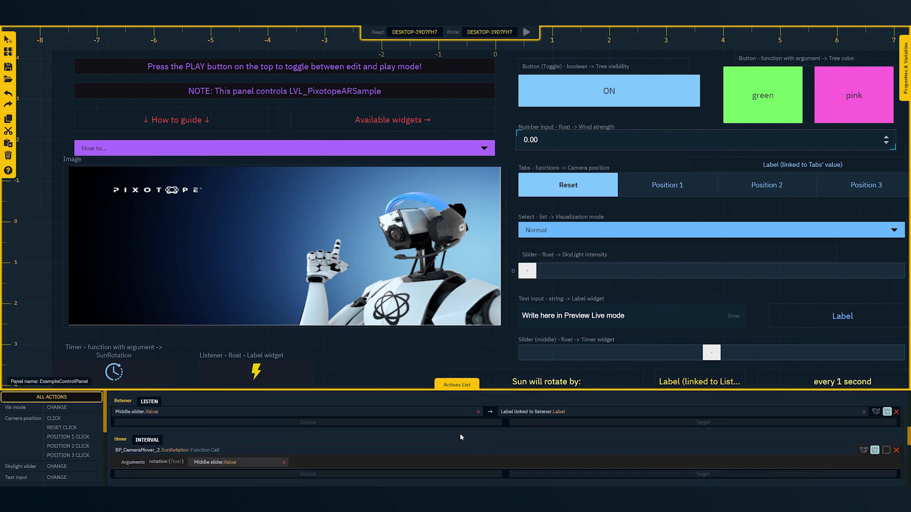
left_click(458, 386)
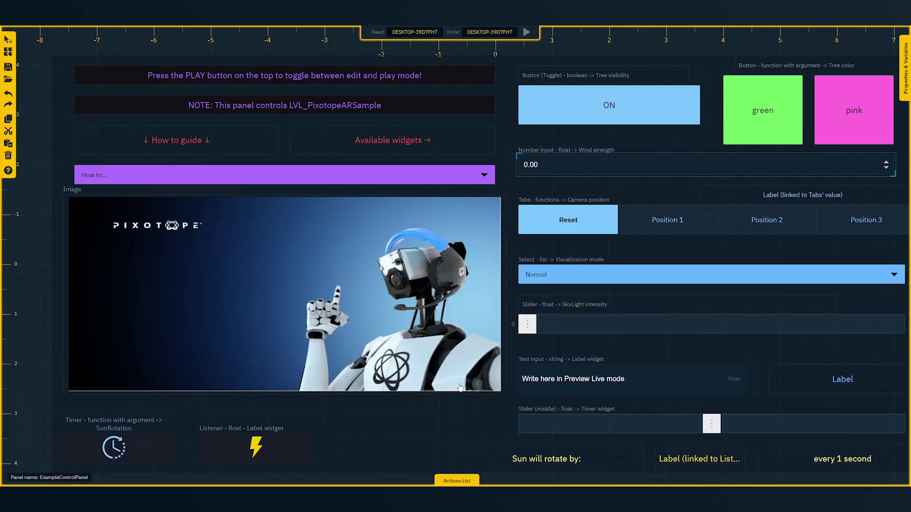
left_click(905, 66)
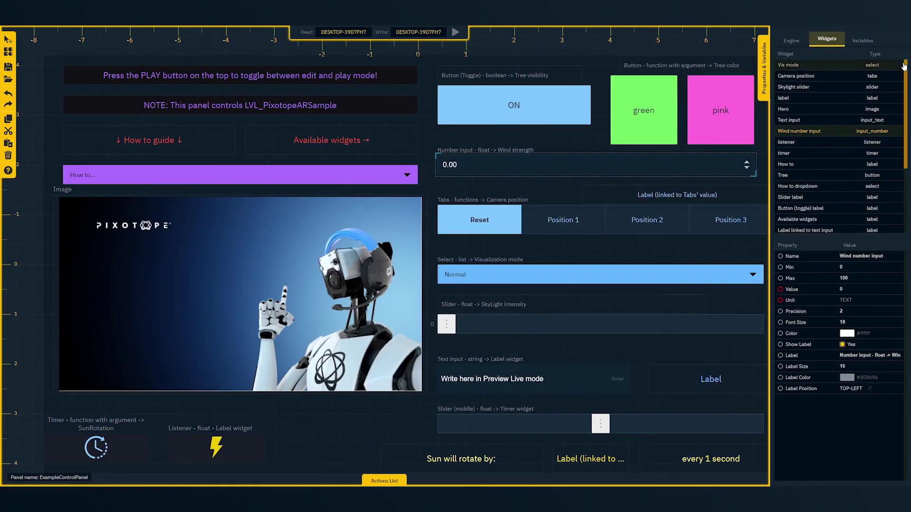
left_click(765, 46)
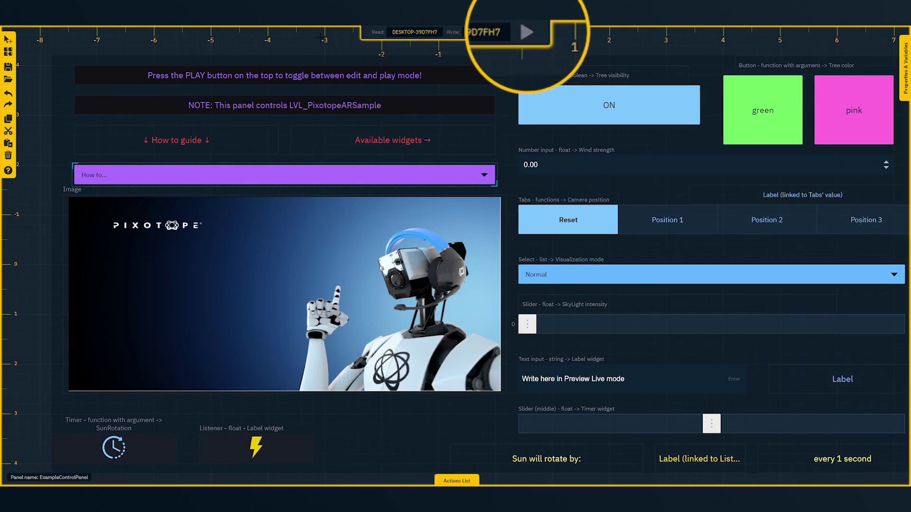
Switch the example panel to Preview Live mode and choose a topic from its How to list
left_click(526, 32)
left_click(438, 175)
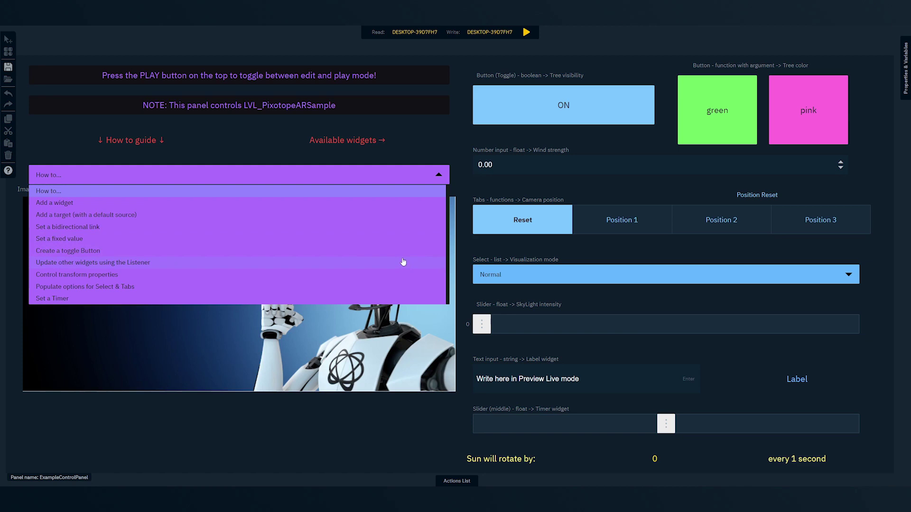
left_click(393, 279)
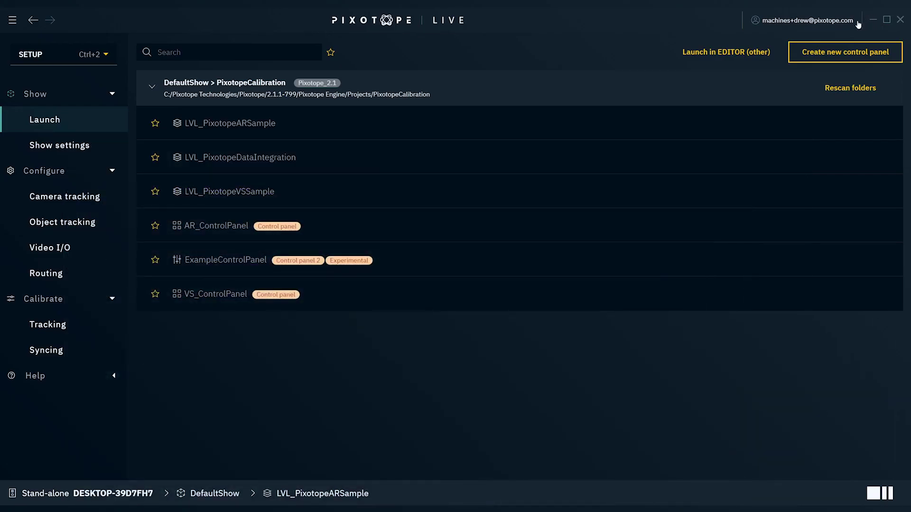
Create a control panel named New Control Panel with the New version (experimental) option and launch it in the editor
left_click(862, 59)
type("New Control Panel")
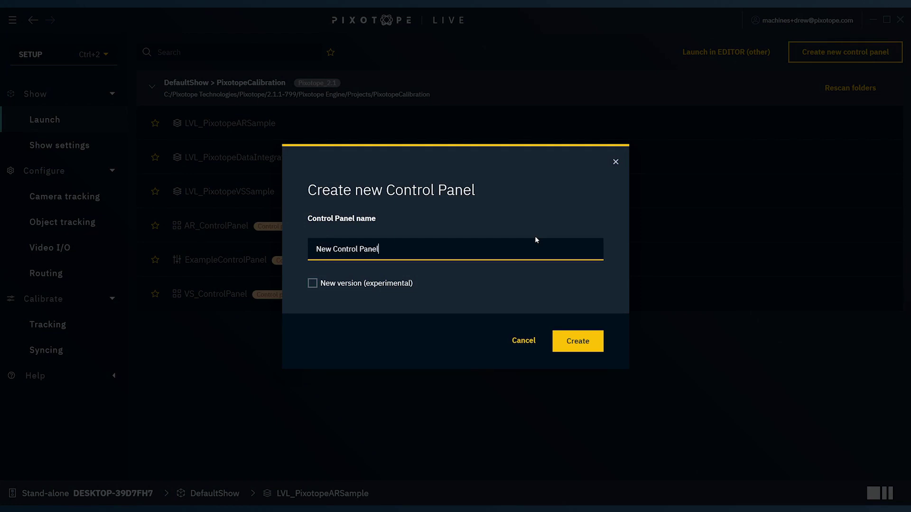
left_click(313, 283)
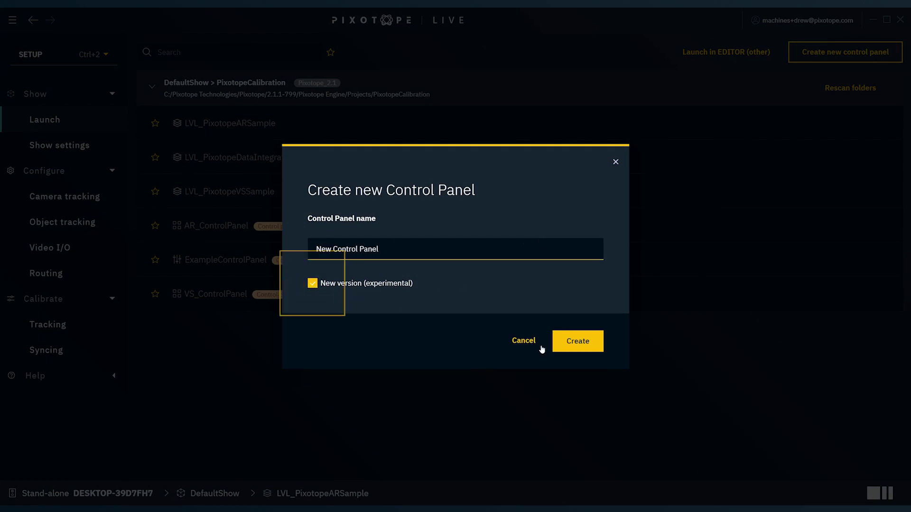
left_click(579, 343)
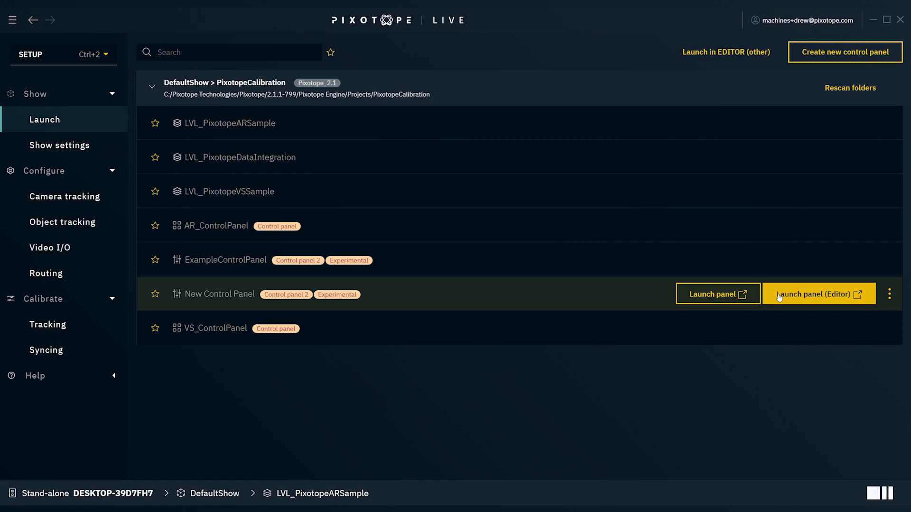
left_click(779, 295)
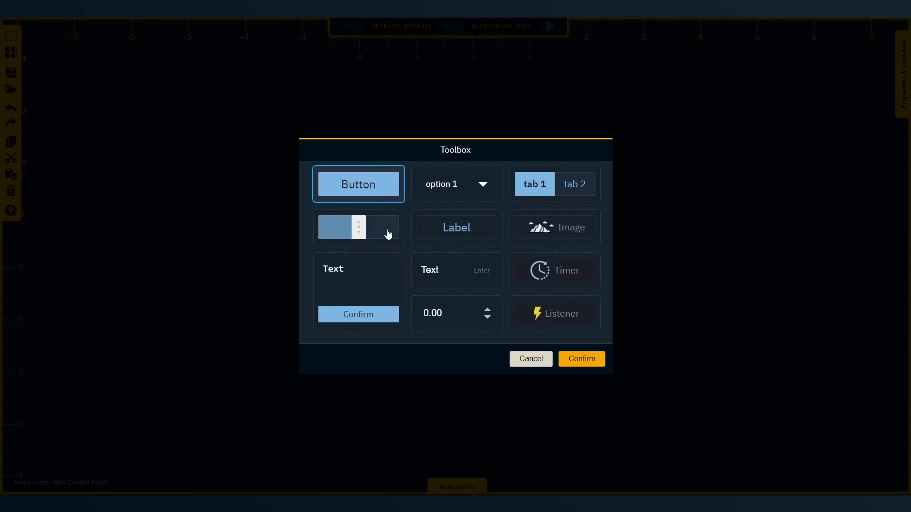
Add a slider widget about 3.6 by 0.8 grid units in the upper middle of the canvas
left_click(388, 234)
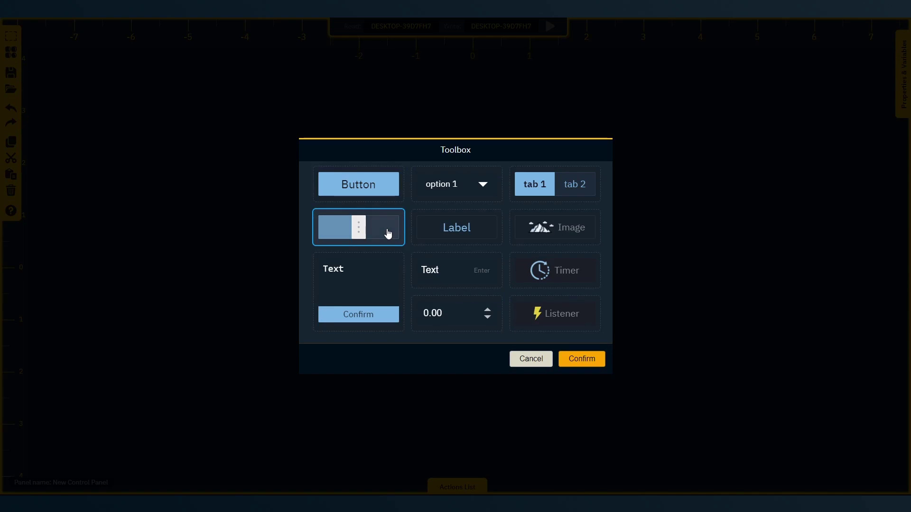
double_click(387, 233)
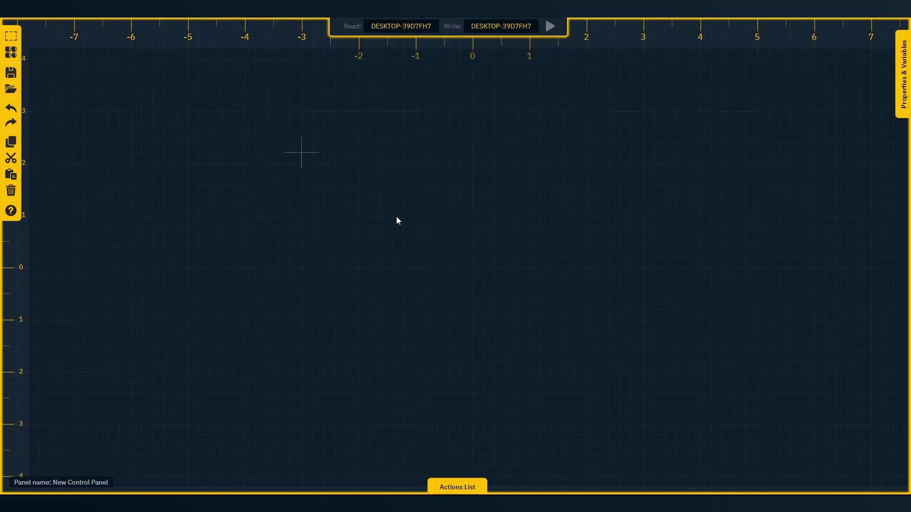
left_click_drag(312, 173, 520, 217)
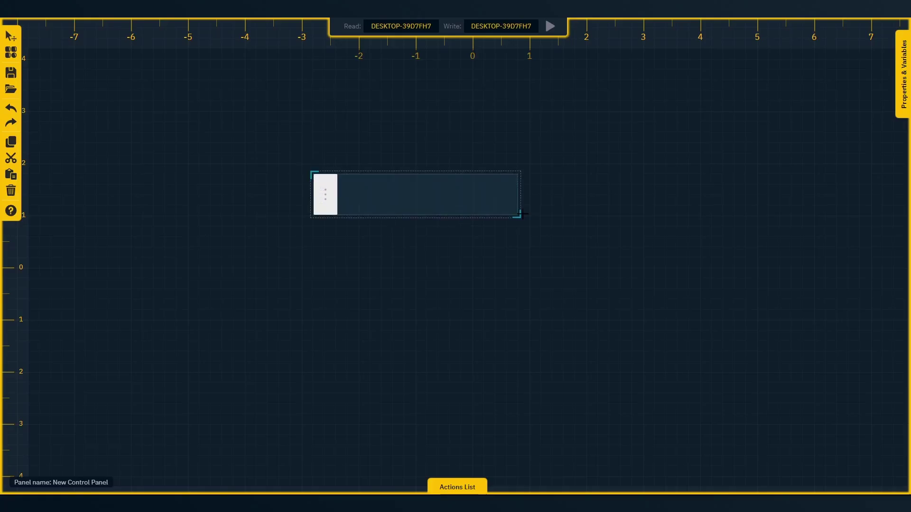
Link the slider's change action to the SkyLight actor's Intensity property and make the link bidirectional
double_click(484, 207)
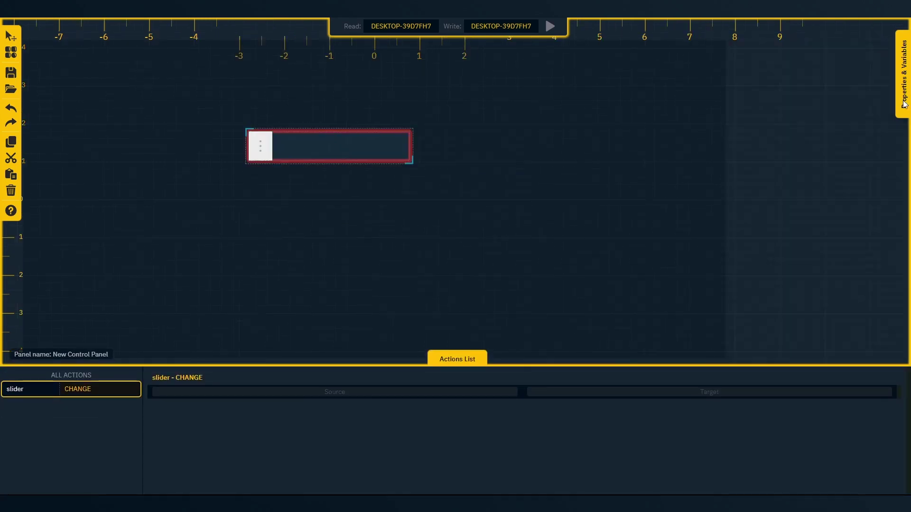
left_click(903, 75)
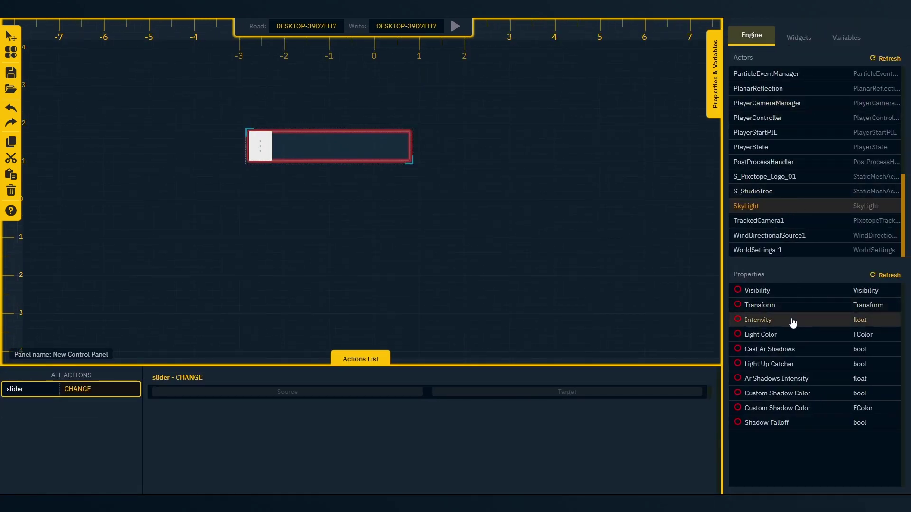
left_click_drag(795, 324, 602, 392)
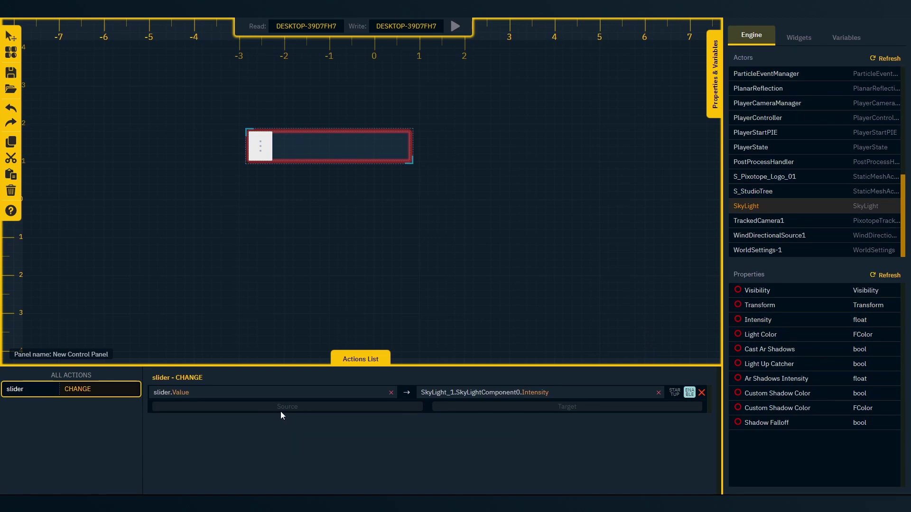
left_click(407, 395)
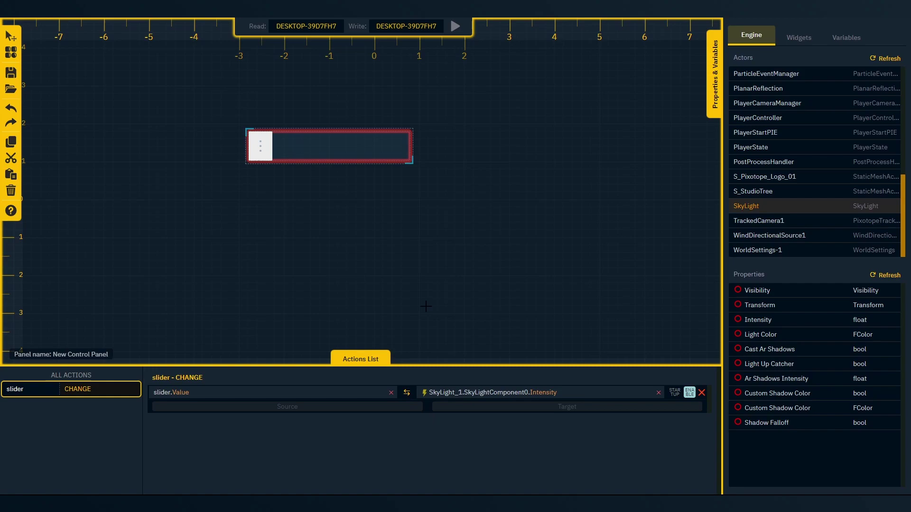
Add a button widget about 2.6 by 1.6 grid units below the slider
key("t")
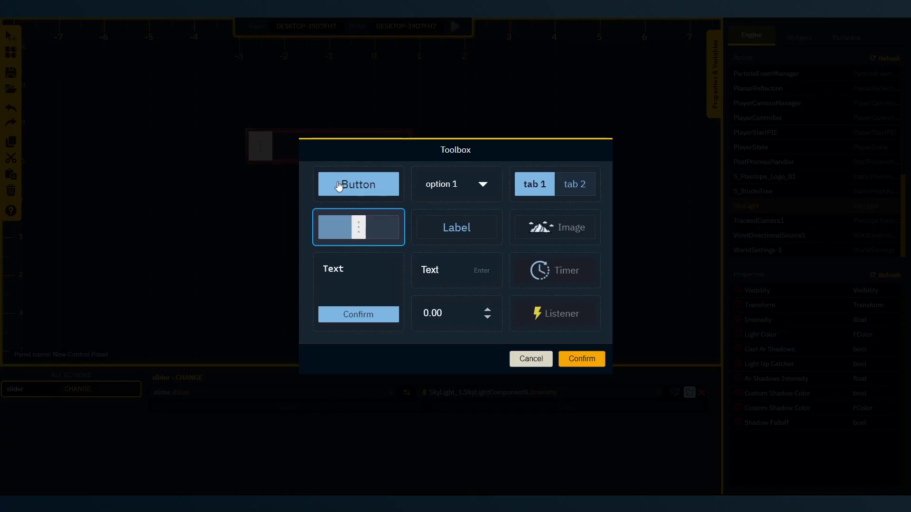
left_click(336, 181)
left_click_drag(257, 198, 372, 260)
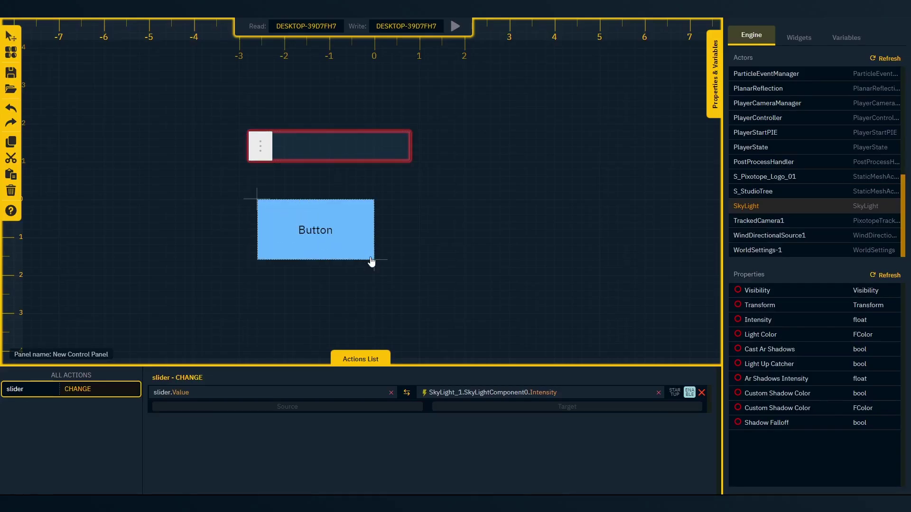
Give the button a click action that sets the SkyLight actor's Intensity to a fixed value of 0
left_click(341, 244)
left_click_drag(758, 320, 547, 393)
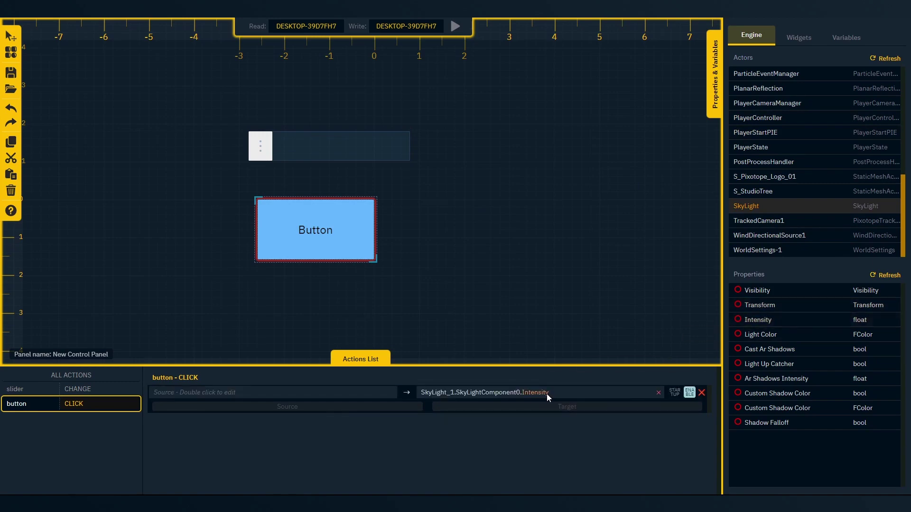
double_click(304, 392)
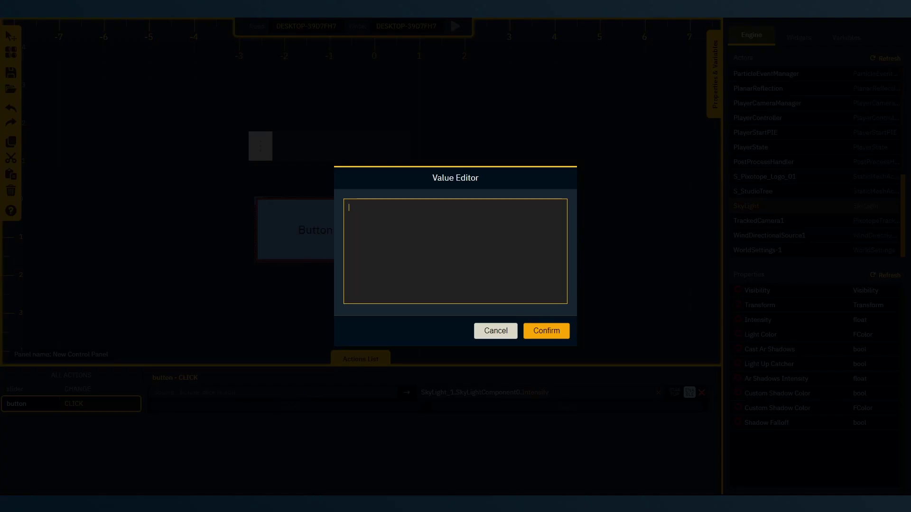
left_click(541, 330)
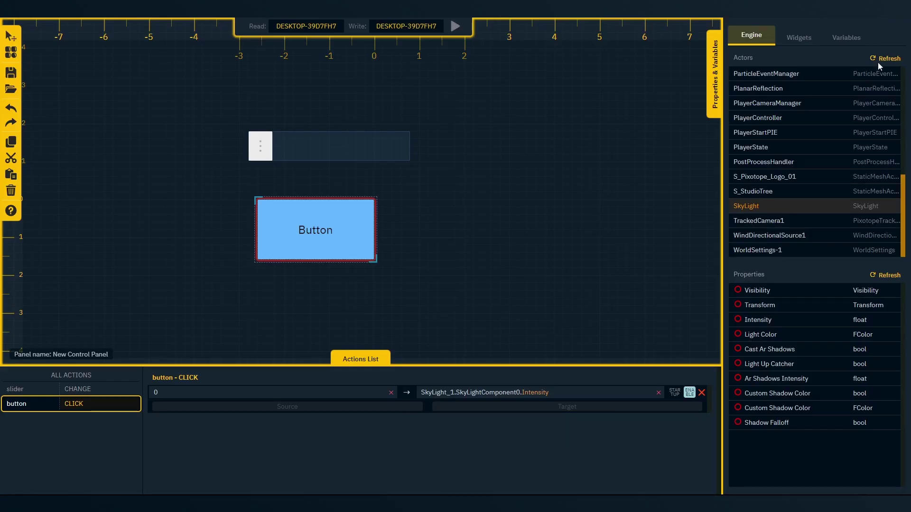
Turn the button widget into a toggle with an On Value of 1 and an Off Value of 0
left_click(799, 36)
left_click(820, 345)
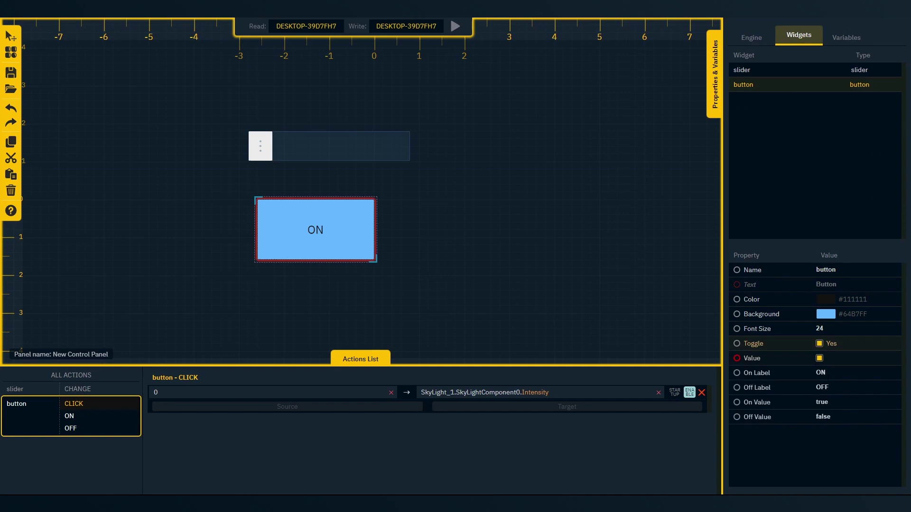
left_click(822, 403)
type("1")
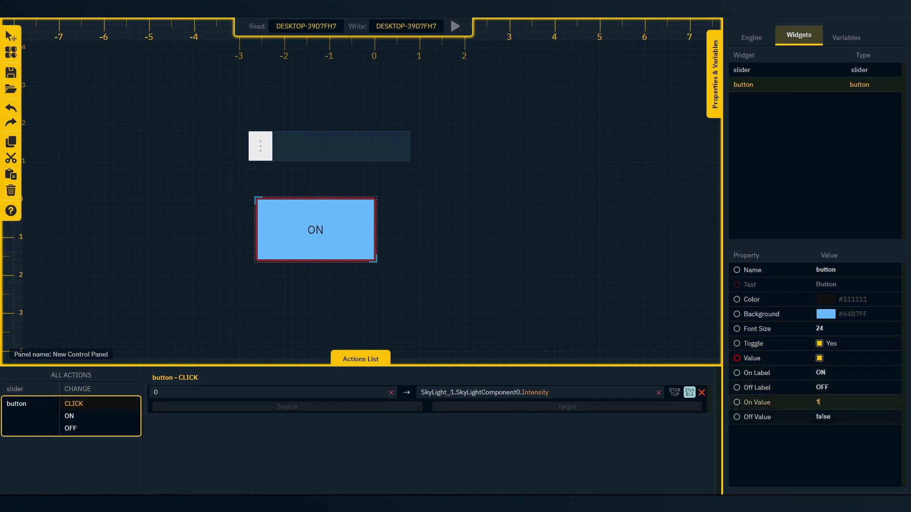
key("Tab")
type("0")
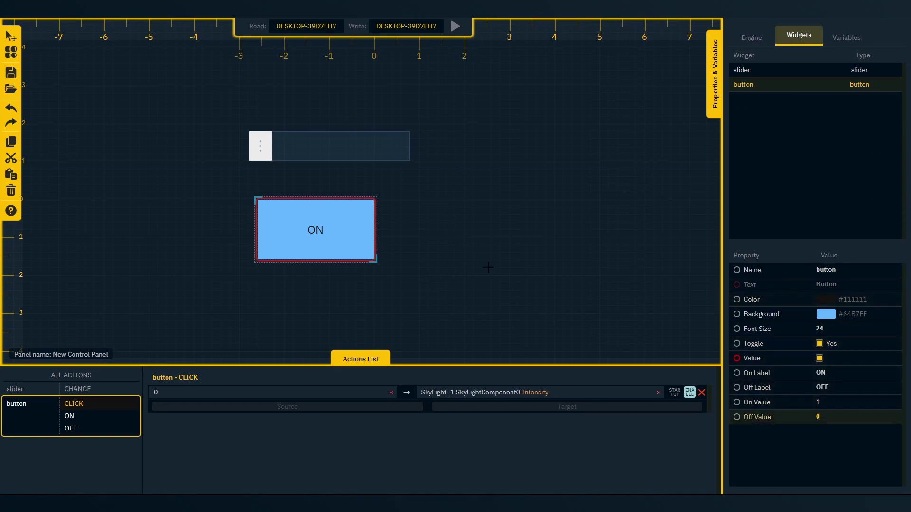
left_click(488, 267)
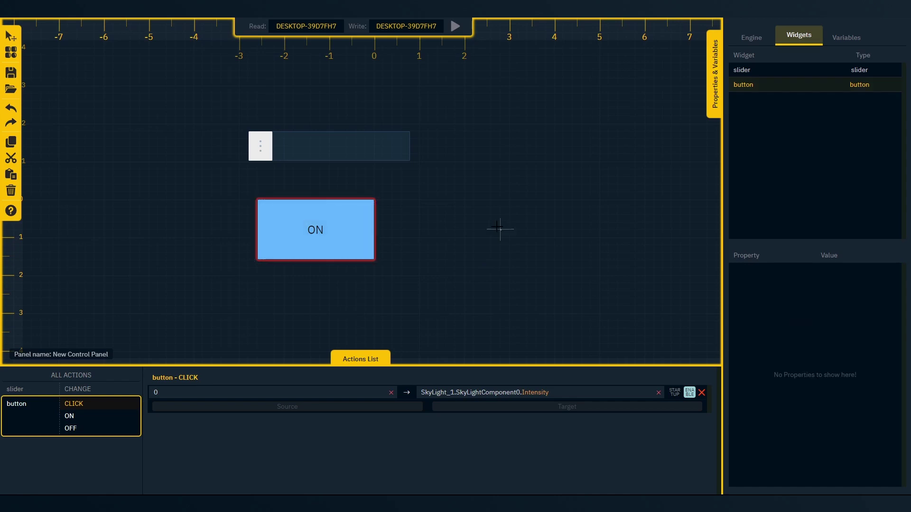
Run the panel, test the toggle button by switching it off and on several times, and return to editing
left_click(454, 26)
left_click(353, 233)
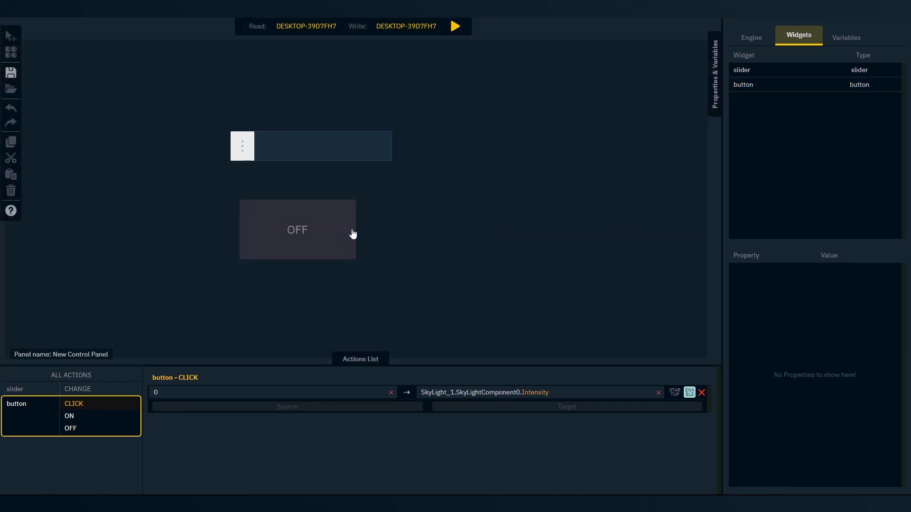
left_click(353, 234)
left_click(352, 234)
left_click(353, 234)
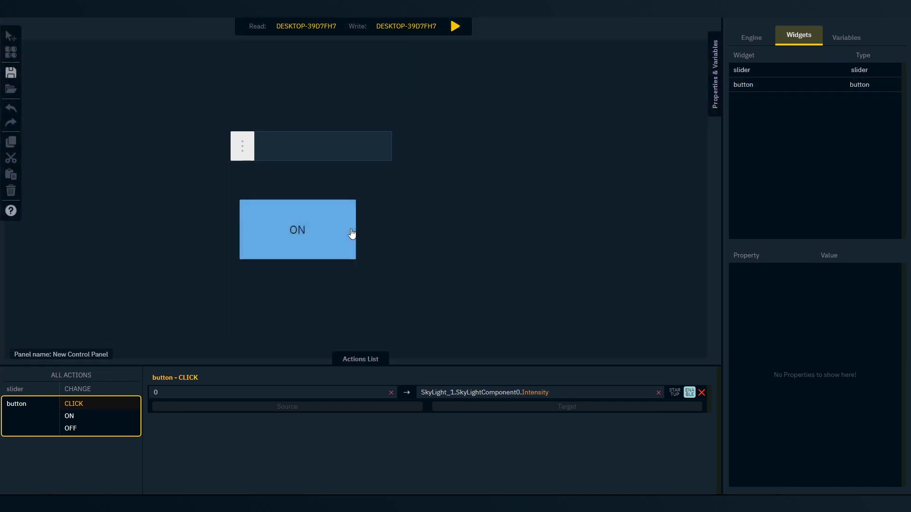
left_click(454, 27)
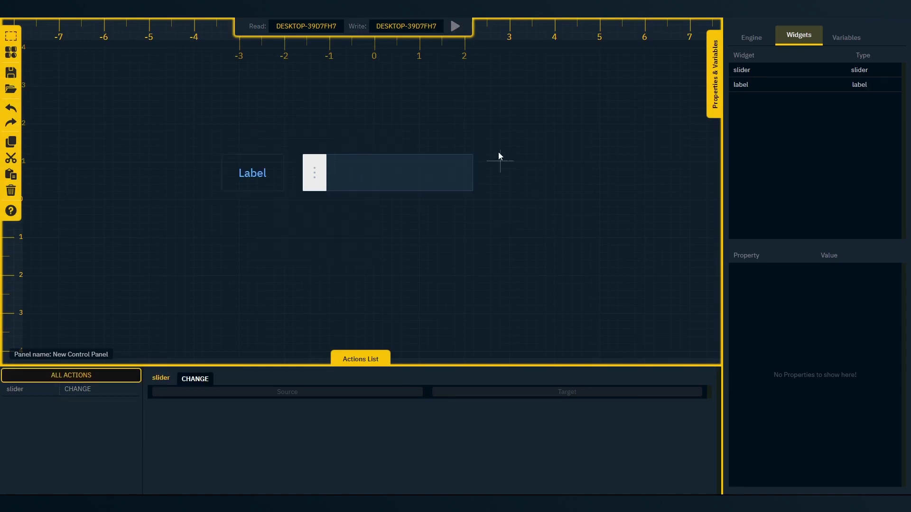
Add a listener widget about 1.2 by 1 grid units beside the slider, passing the slider's Value to the label's Label property
left_click_drag(499, 153, 556, 194)
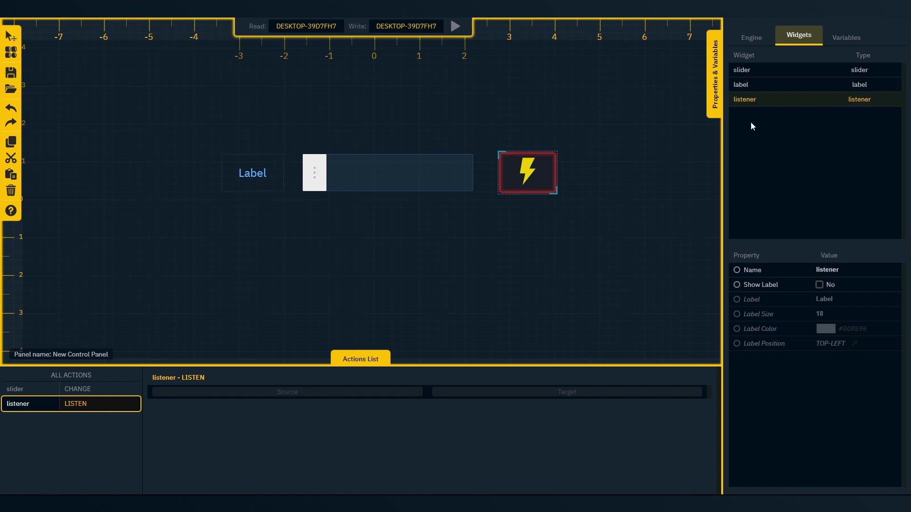
left_click(799, 73)
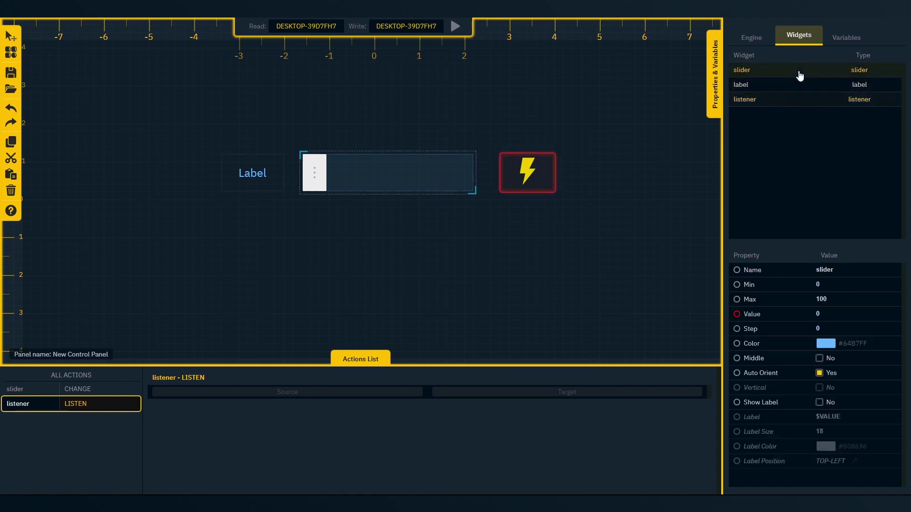
left_click(762, 313)
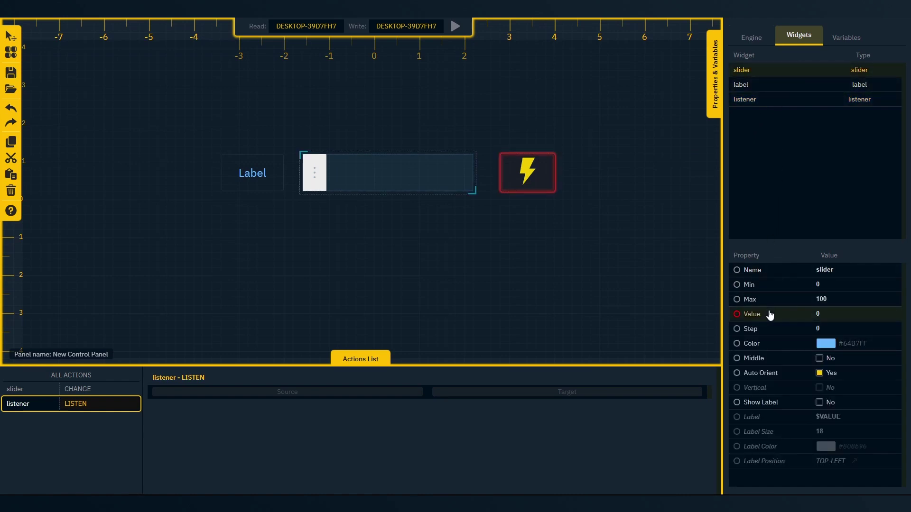
left_click(399, 396)
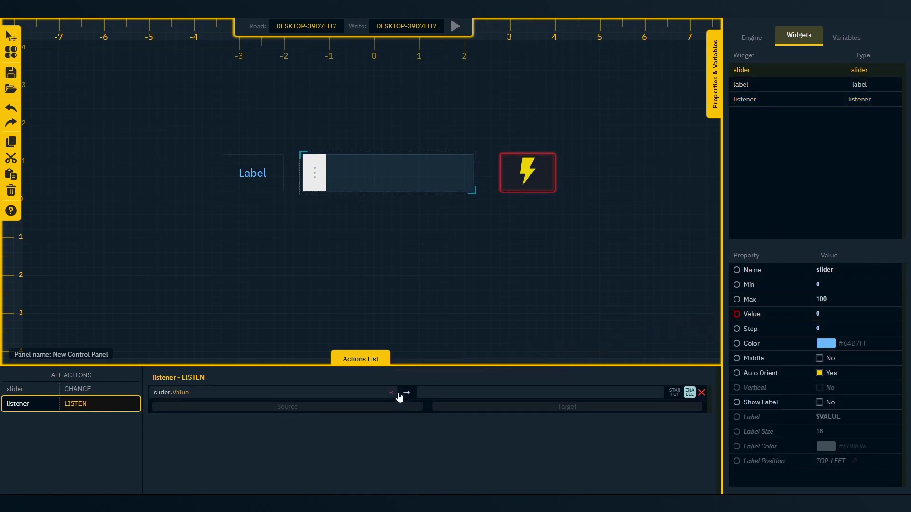
left_click(785, 88)
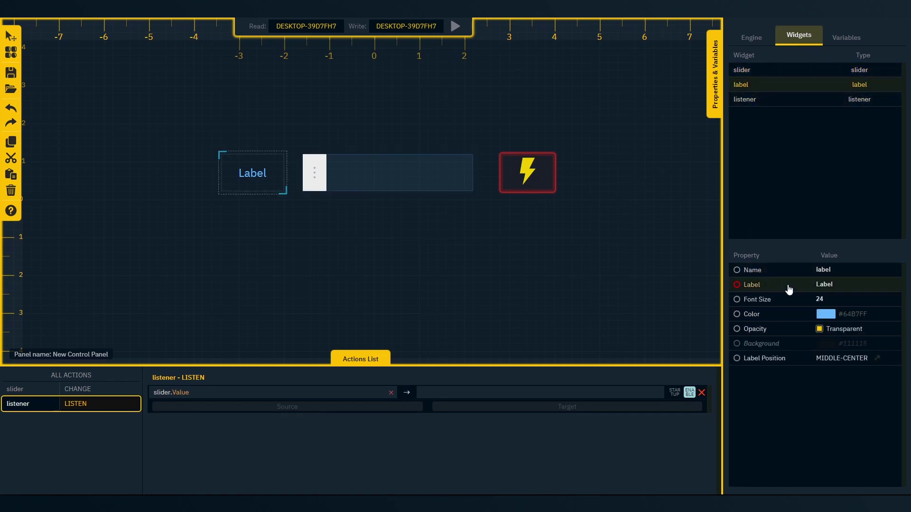
left_click(547, 394)
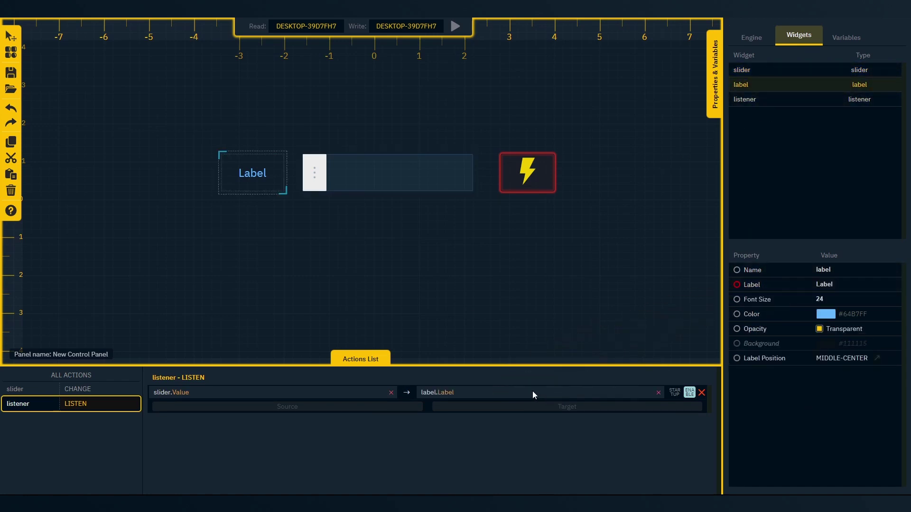
Run the panel, test the listener by moving the slider handle, and return to editing
left_click(456, 26)
left_click_drag(315, 173, 295, 179)
left_click(456, 26)
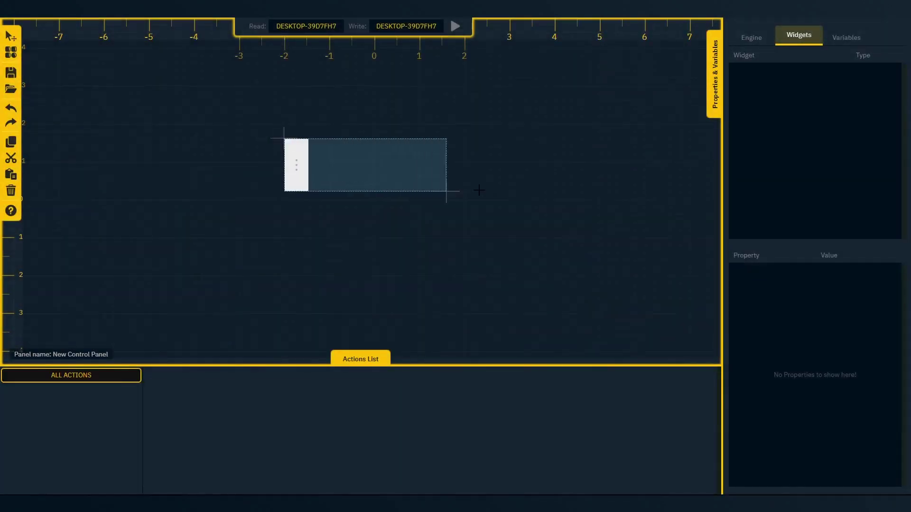
Link the slider's change action to the BP_CameraMover actor's Transform and feed the slider's Value into Rotation X
left_click(427, 166)
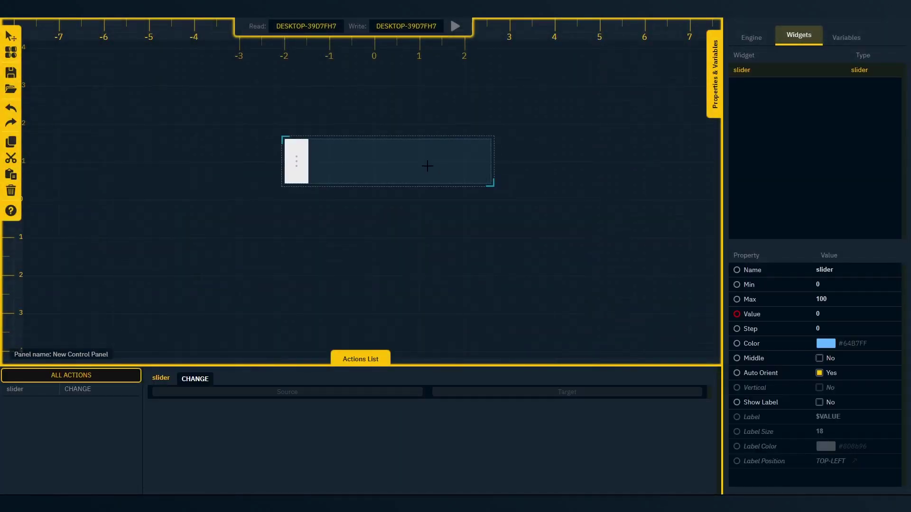
left_click(751, 35)
left_click(791, 90)
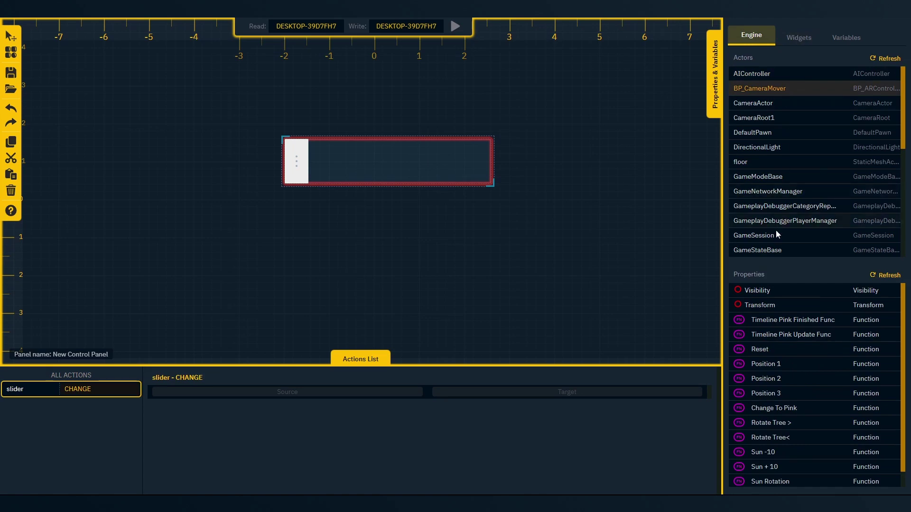
left_click_drag(782, 306, 477, 391)
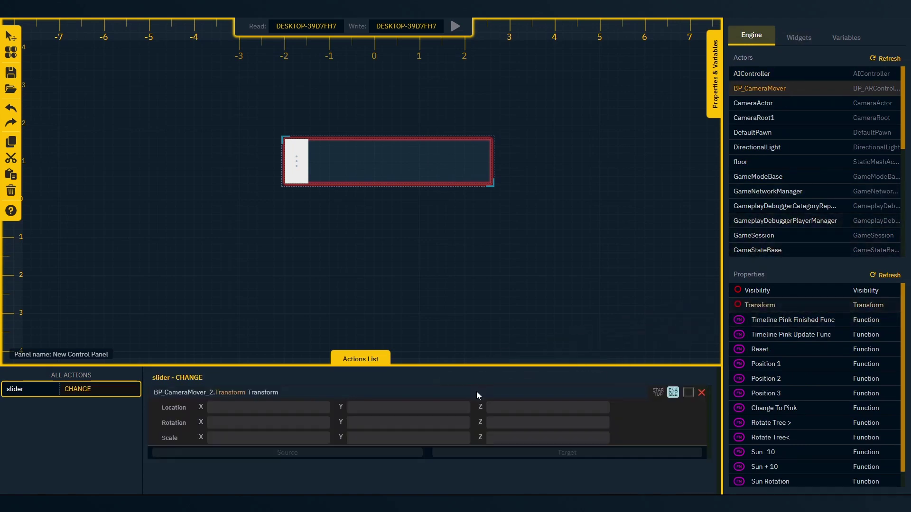
left_click(801, 34)
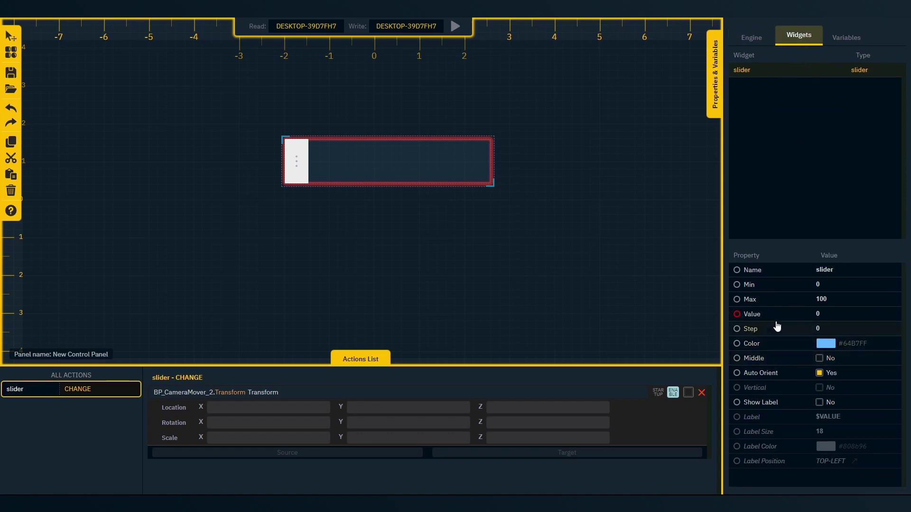
left_click_drag(774, 314, 277, 428)
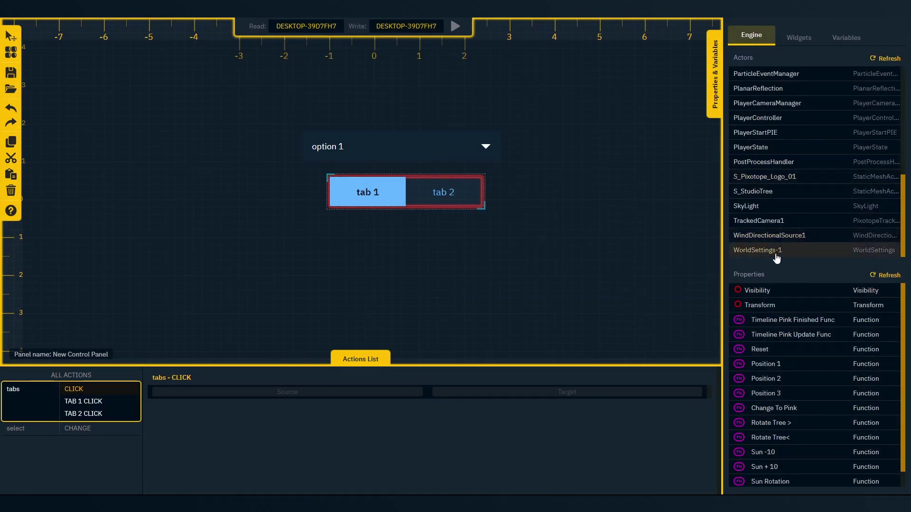
Refresh the properties of WorldSettings-1 and fill the tabs widget with the INTERNAL and EXTERNAL entries
left_click(777, 251)
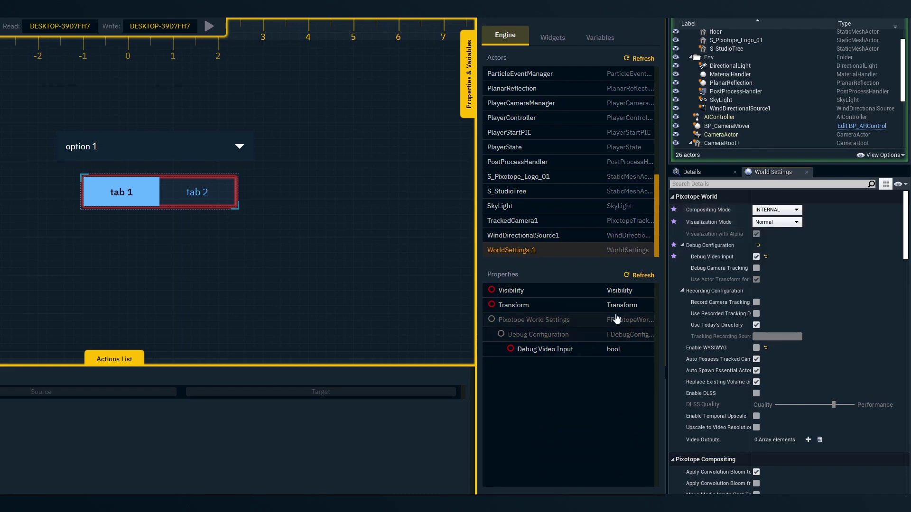
left_click(640, 275)
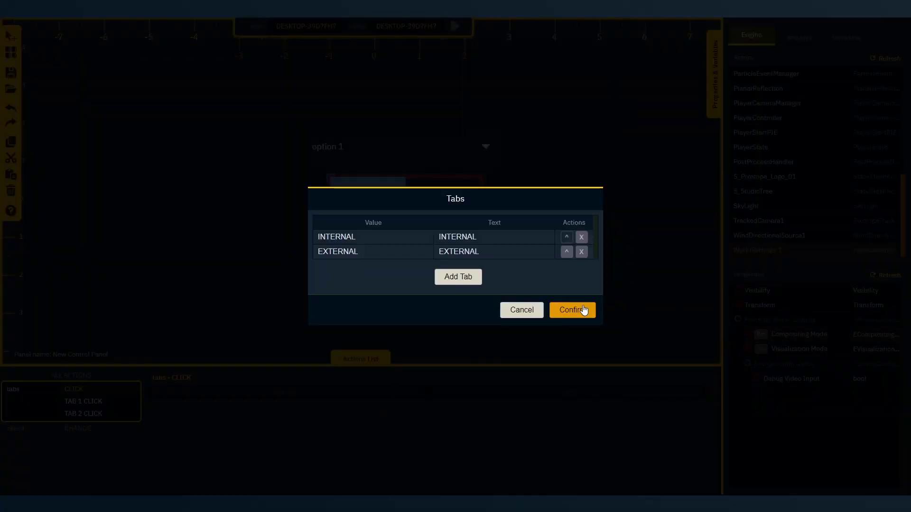
left_click(574, 309)
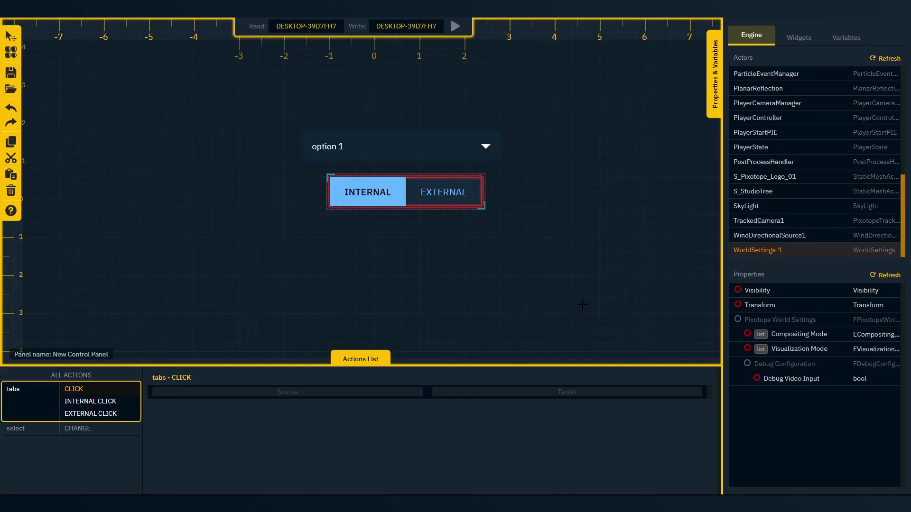
Fill the select widget with the Visualization Mode options and set its selected option to ARVideo
left_click(450, 147)
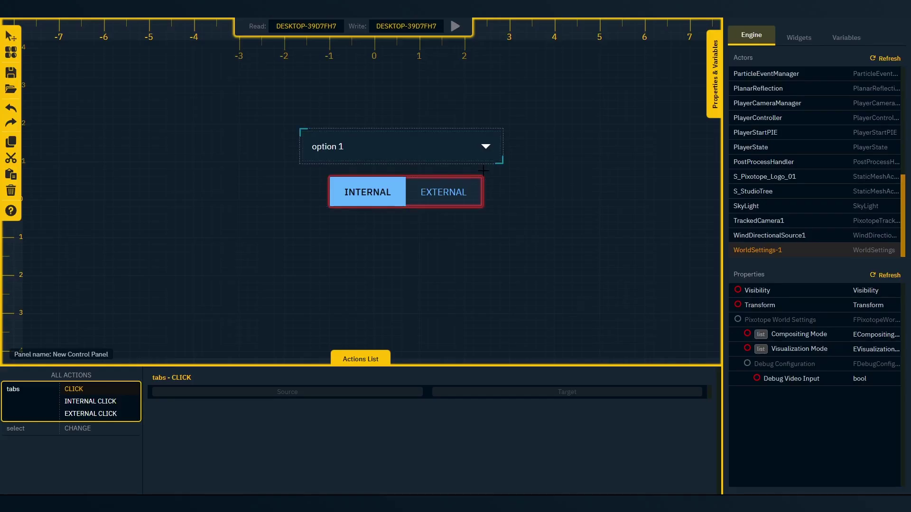
left_click(759, 348)
left_click(564, 328)
left_click(791, 38)
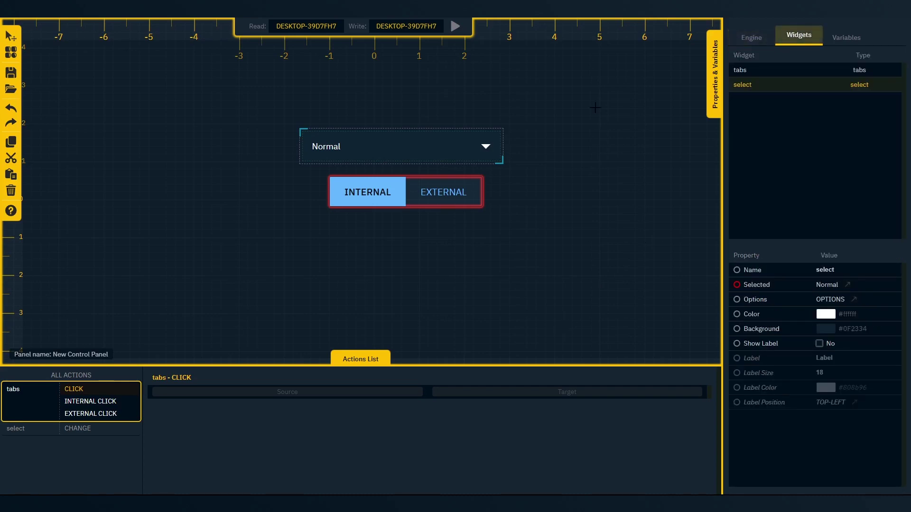
left_click(848, 286)
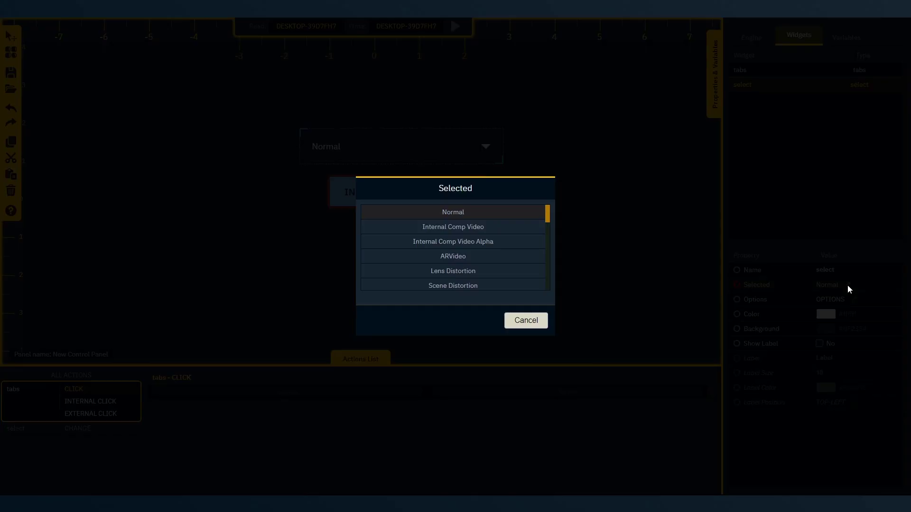
left_click(526, 257)
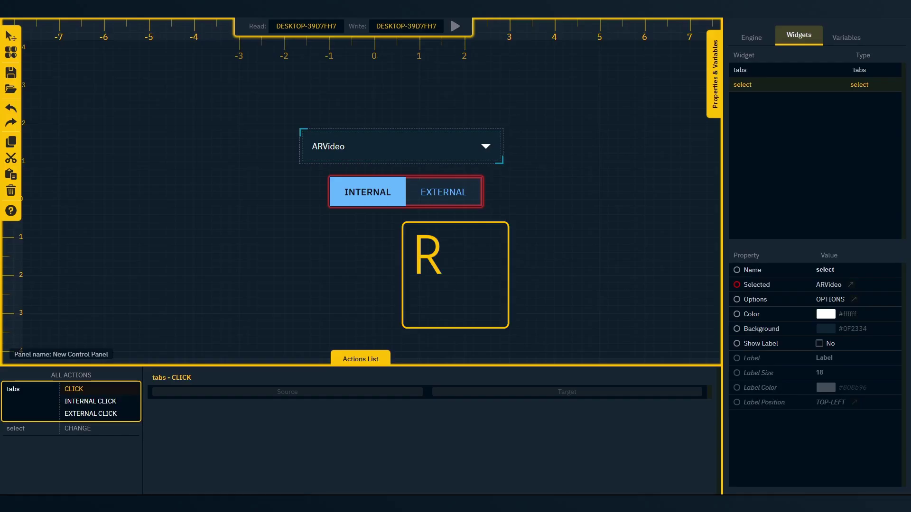
Run the panel and test the tabs widget by switching to EXTERNAL and back to INTERNAL
left_click(455, 26)
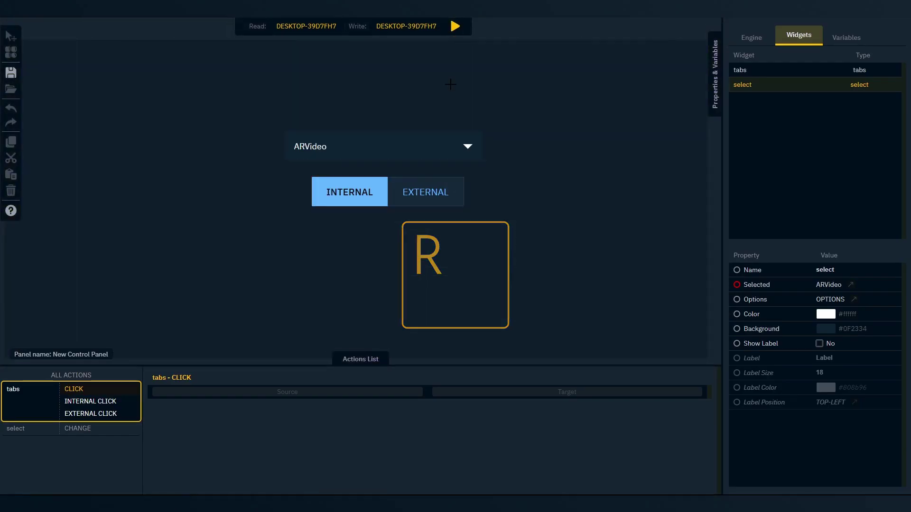
left_click(435, 199)
left_click(383, 199)
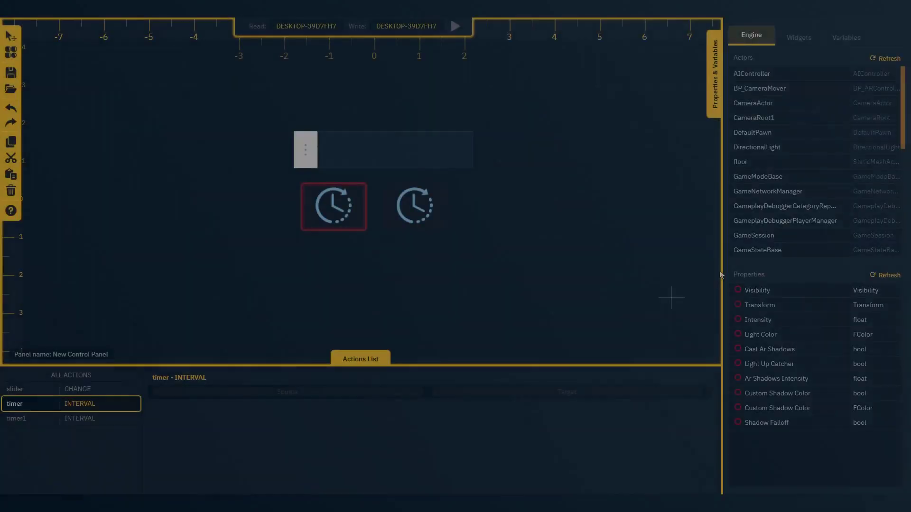
Review the first timer's properties and turn off the Enabled option of the second timer, timer1
left_click(348, 221)
left_click(802, 40)
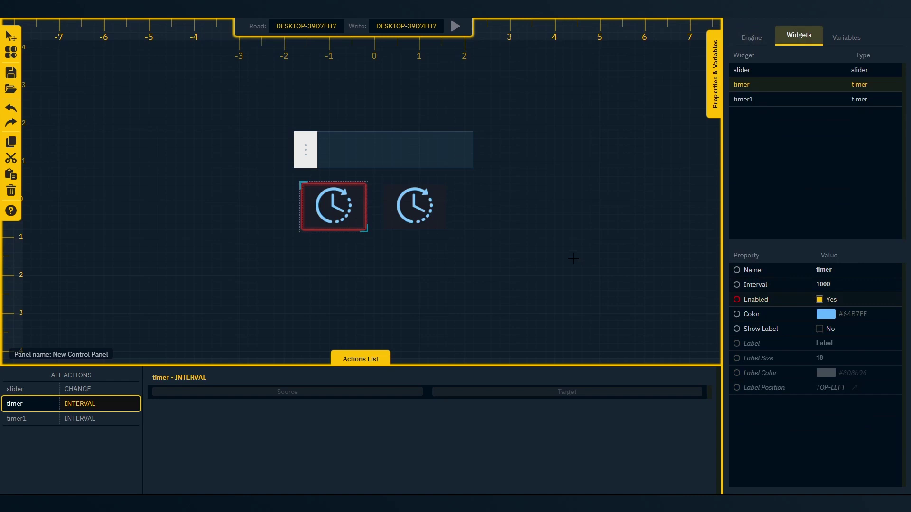
left_click(426, 223)
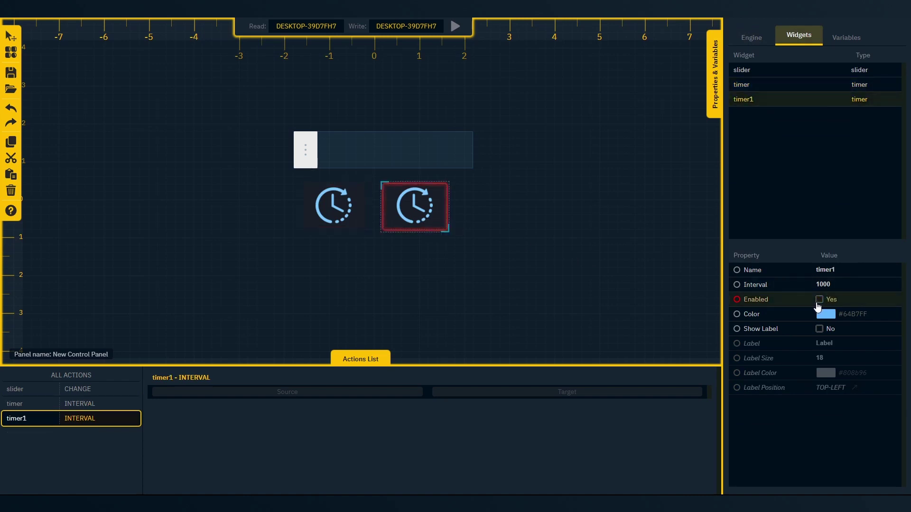
left_click(819, 300)
Make timer1's interval action call the BP_CameraMover actor's Sun +10 function
left_click(754, 38)
left_click(780, 88)
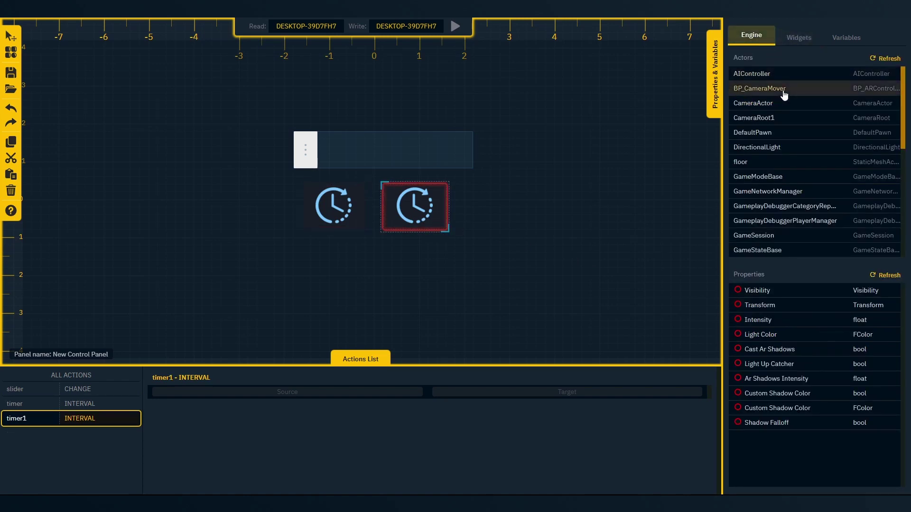
scroll(822, 375, "down", 1)
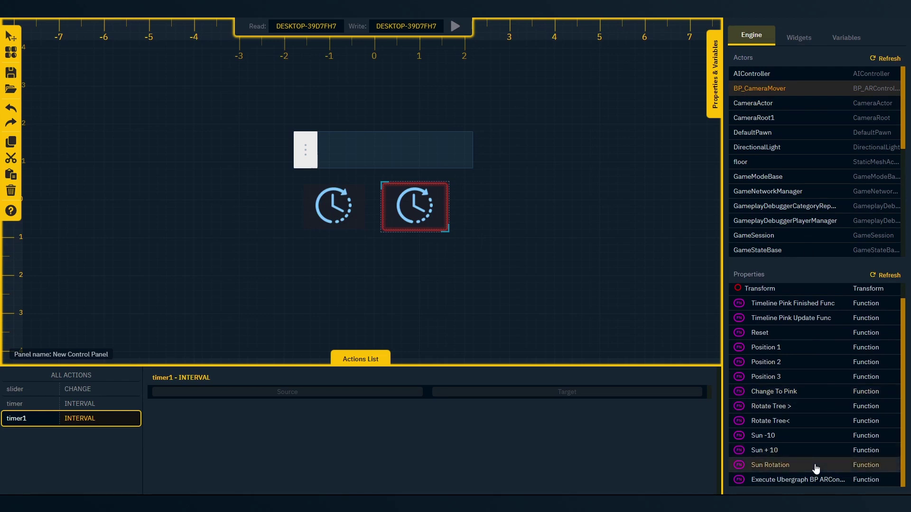
left_click_drag(812, 456, 649, 401)
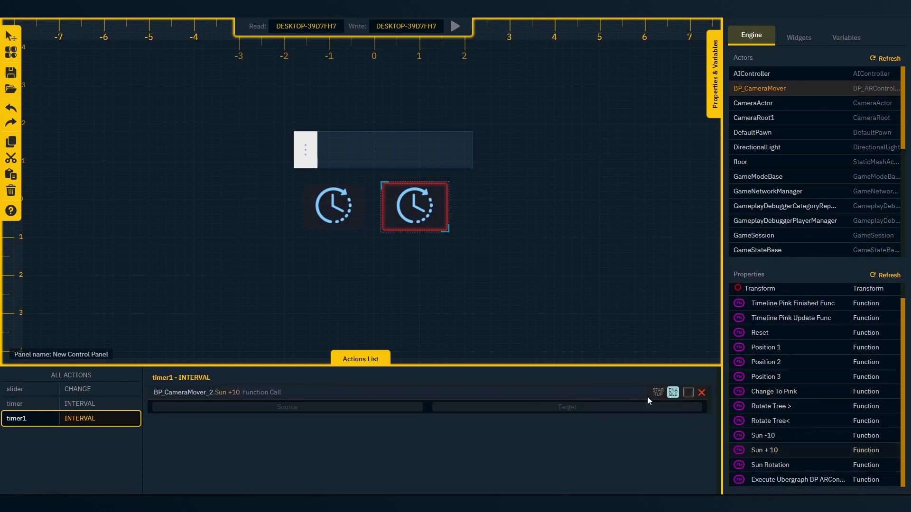
Make the first timer's interval action call BP_CameraMover's Sun Rotation function, with the slider's Value as the rotation argument
left_click(345, 206)
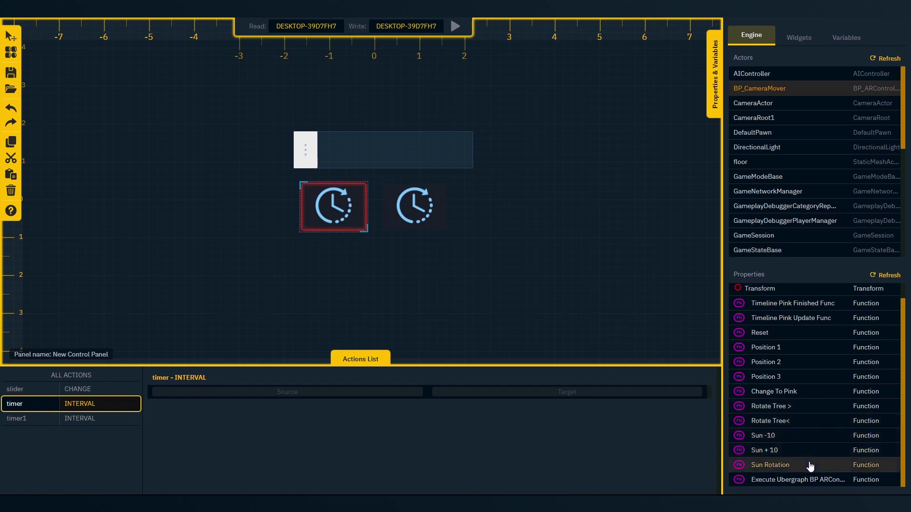
left_click_drag(810, 466, 506, 393)
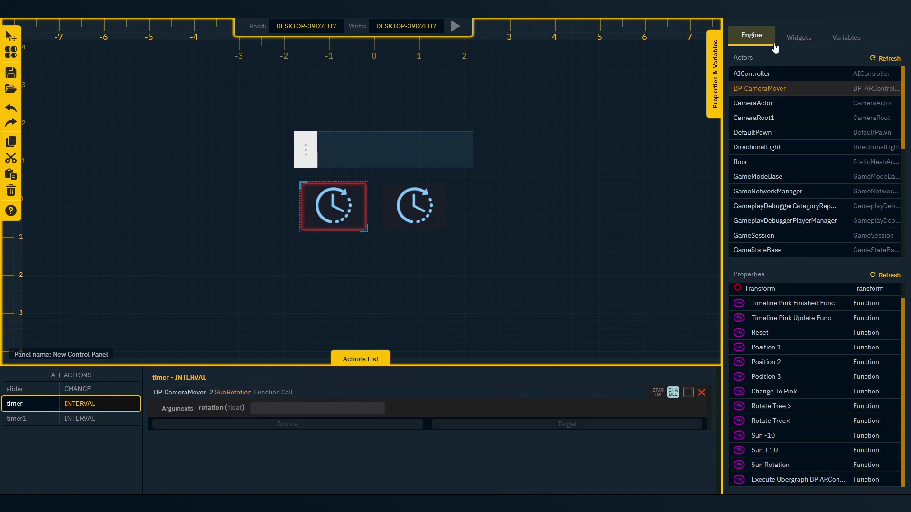
left_click(795, 38)
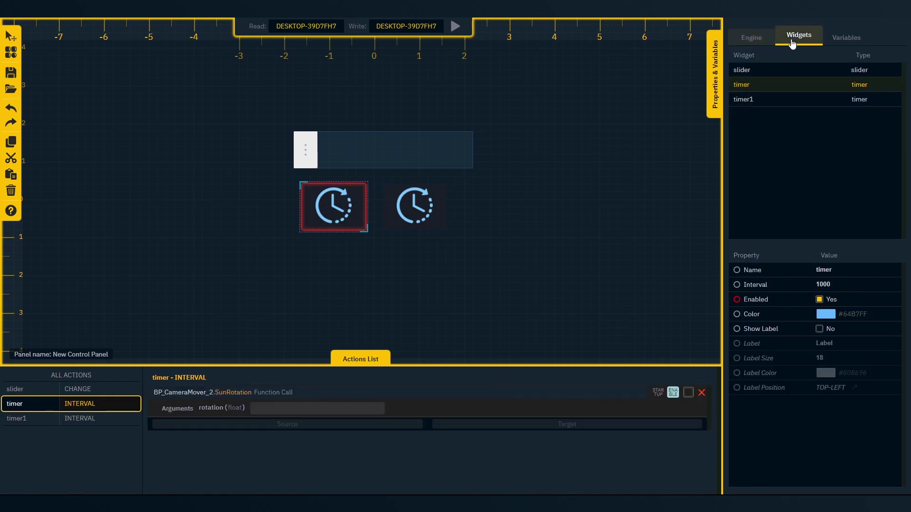
left_click(786, 72)
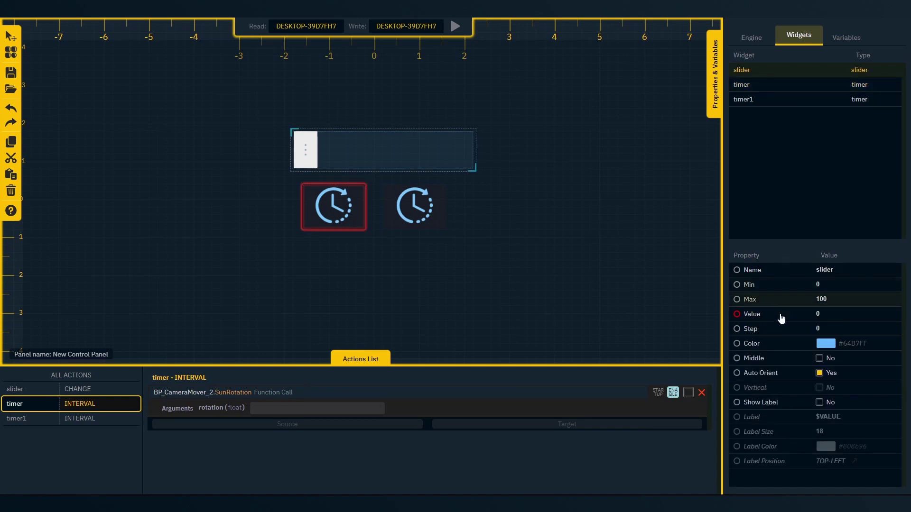
left_click_drag(781, 316, 373, 414)
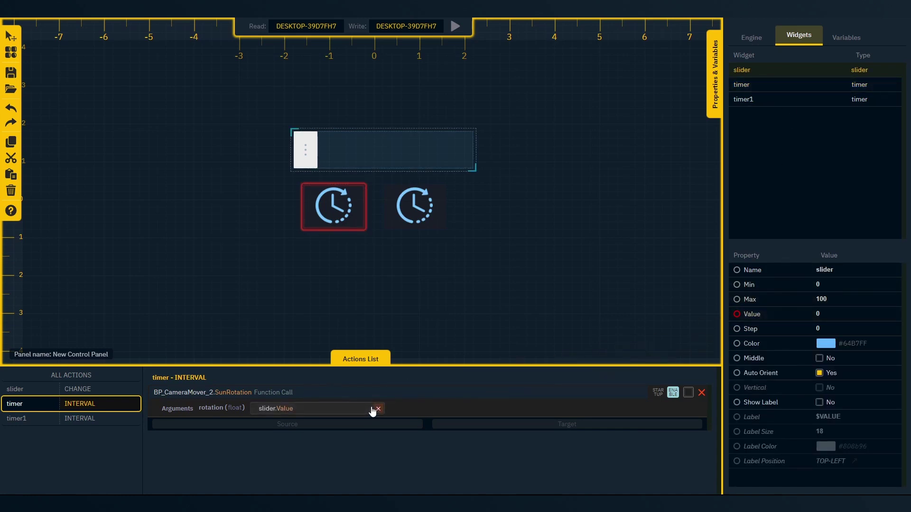
Run the panel and test the timer-driven sun rotation by moving the slider up near its maximum and back down
left_click(455, 27)
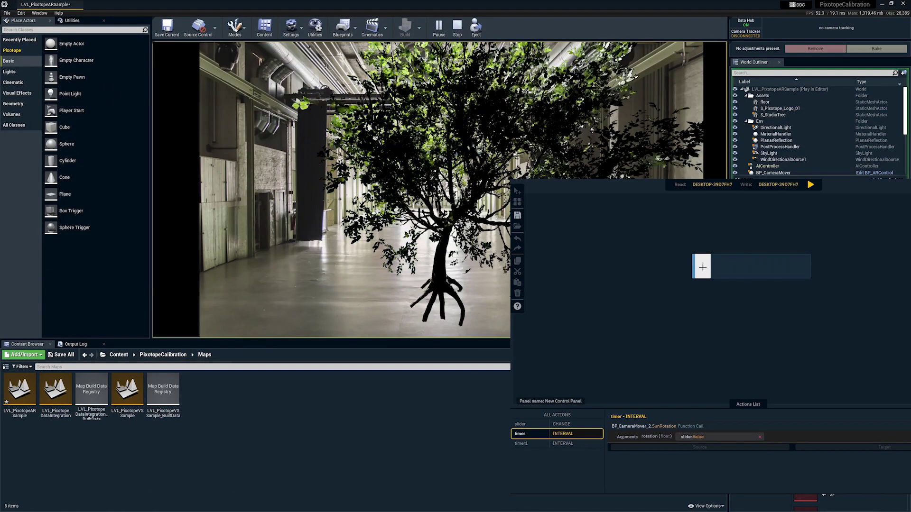
left_click_drag(702, 267, 791, 271)
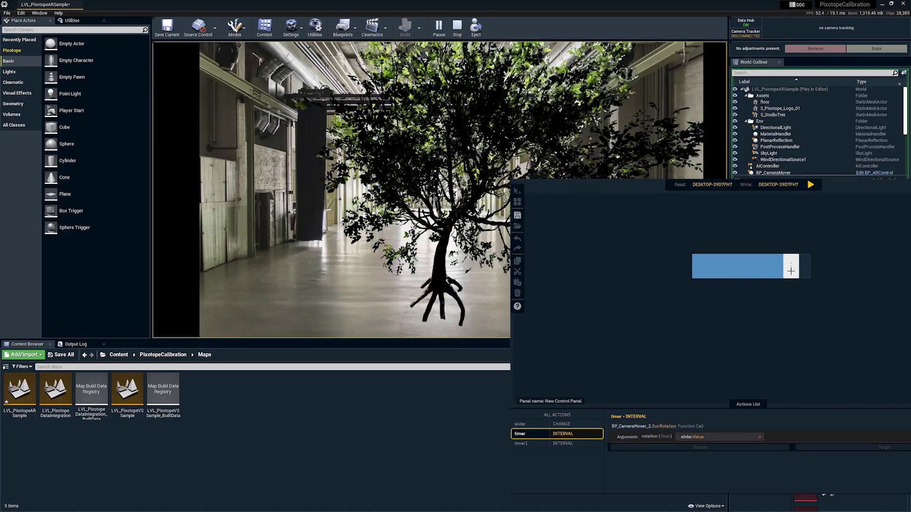
left_click_drag(791, 271, 707, 269)
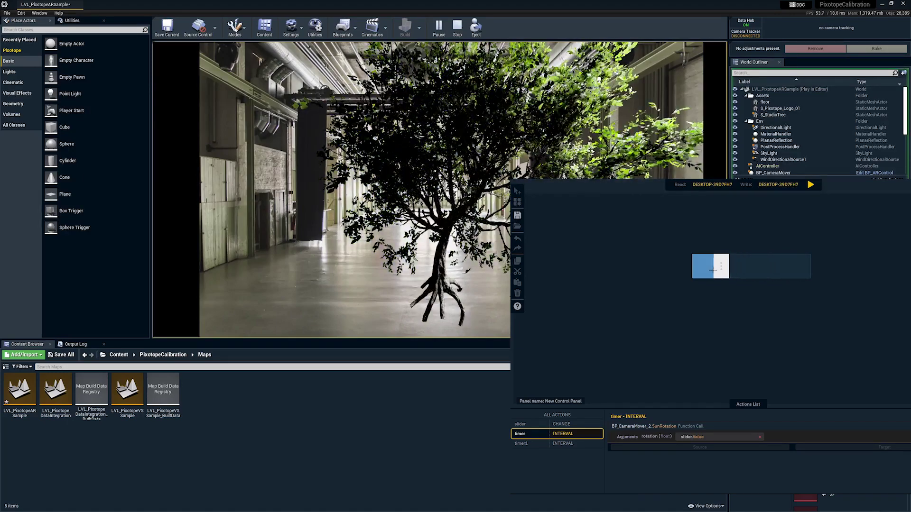